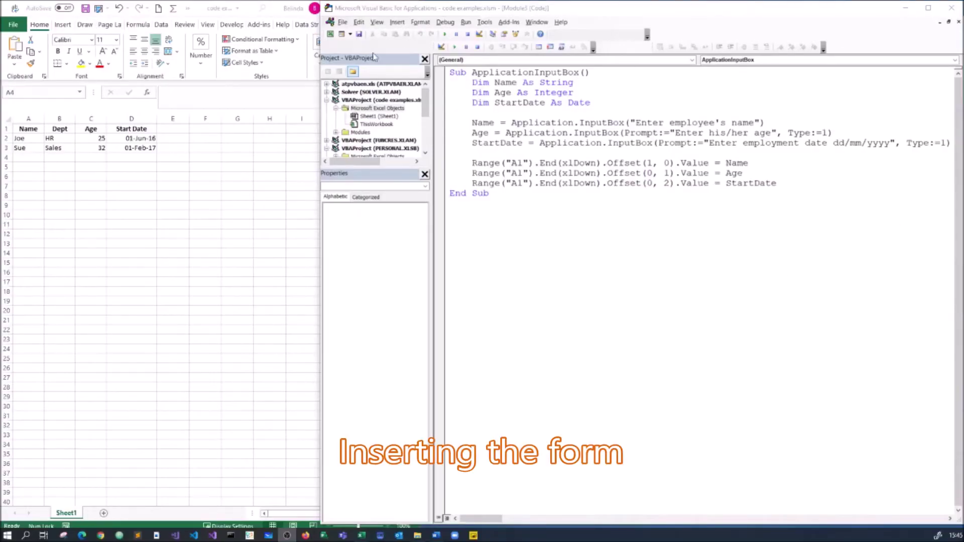
Step: Insert a new blank UserForm1 into the workbook's project from the Project Explorer
right_click(370, 109)
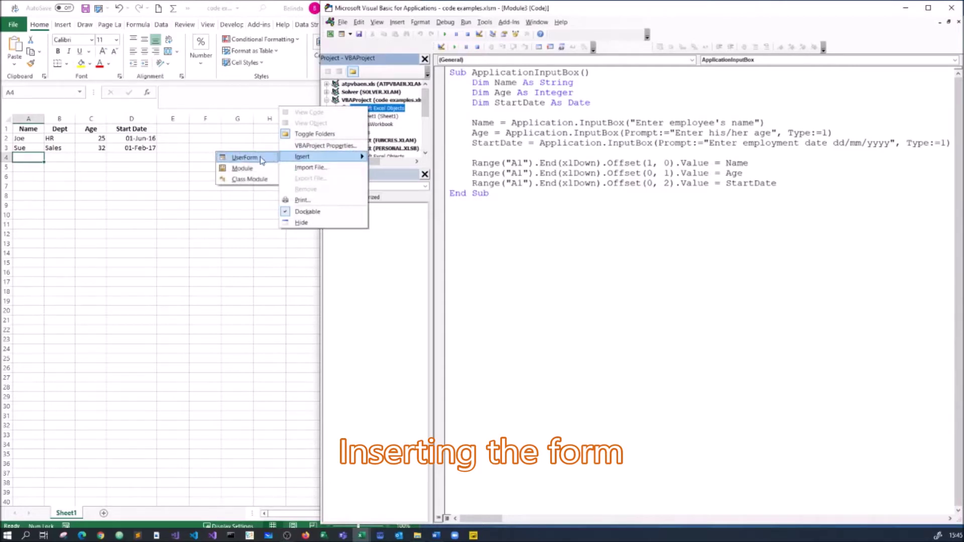
click(254, 158)
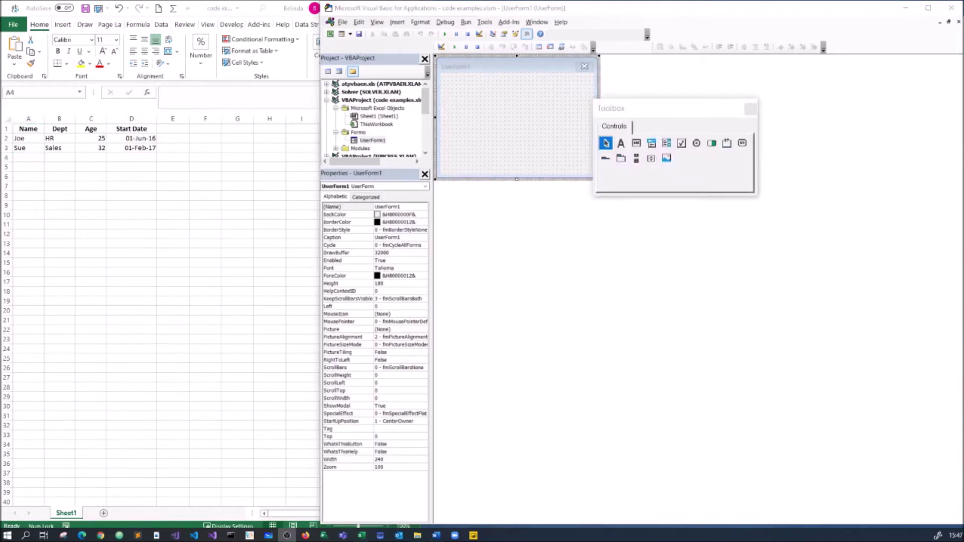
click(402, 206)
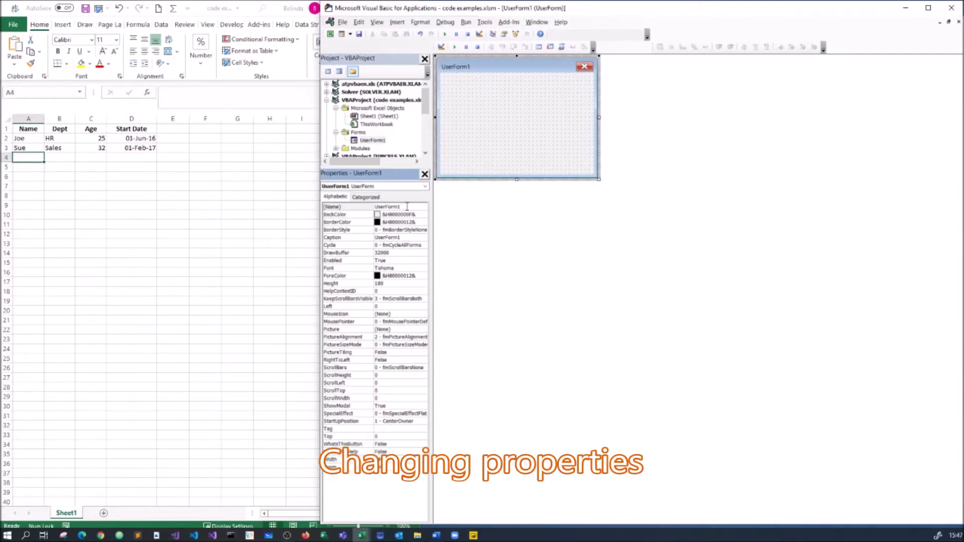
Step: Rename the form to frmNewRecord in the Properties window
double_click(407, 206)
text(frmNewRecord)
key(Return)
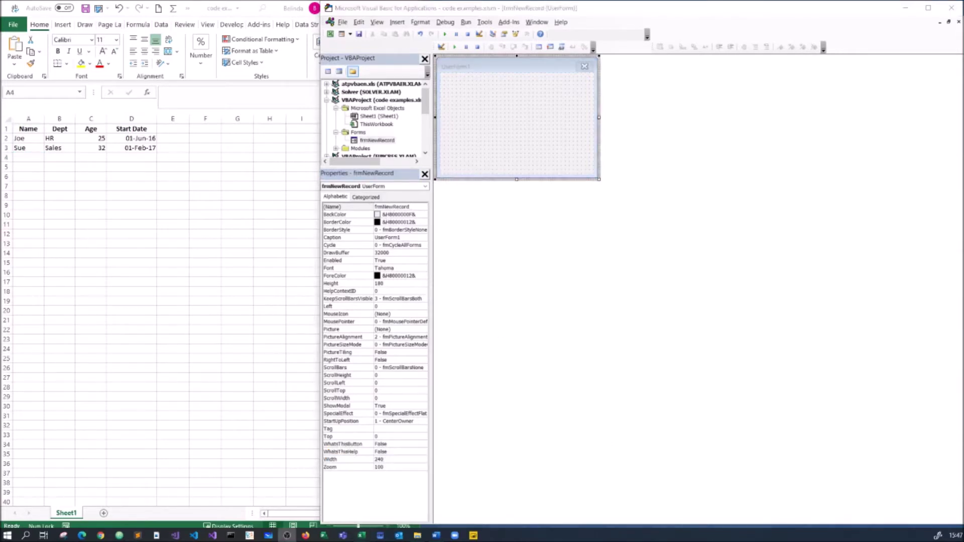
Step: Caption the form 'New Record Entry Form' and drag its bottom edge up slightly
click(408, 238)
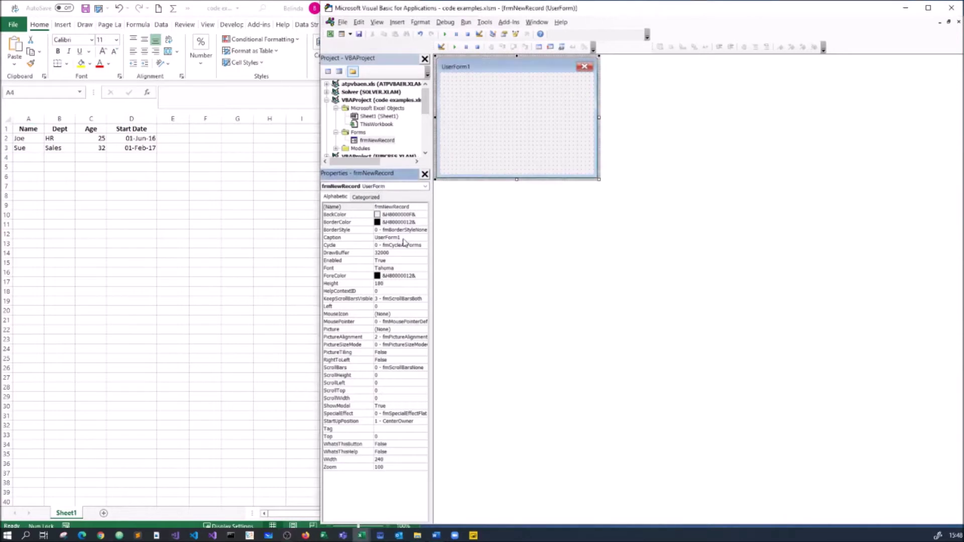
drag(408, 238, 376, 232)
text(New Record Entry Form)
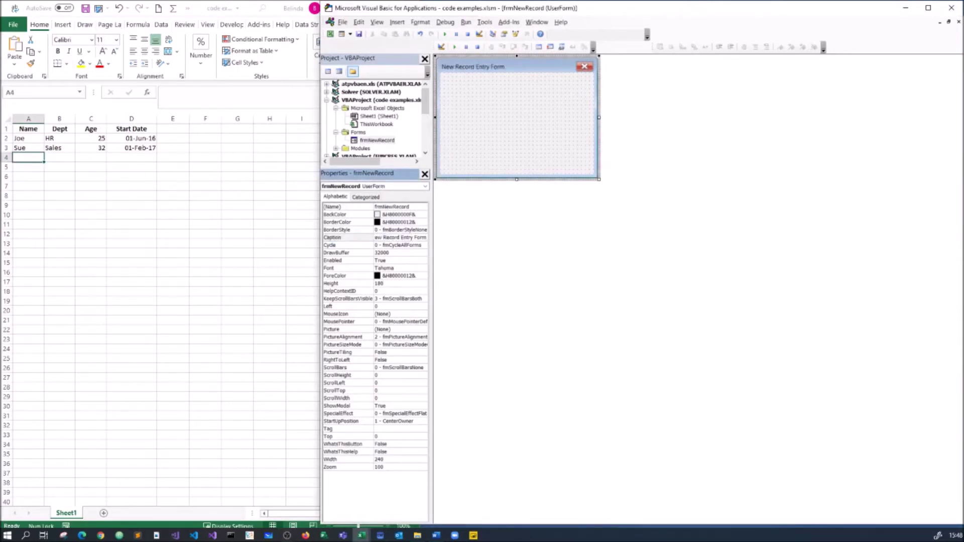
drag(599, 179, 600, 155)
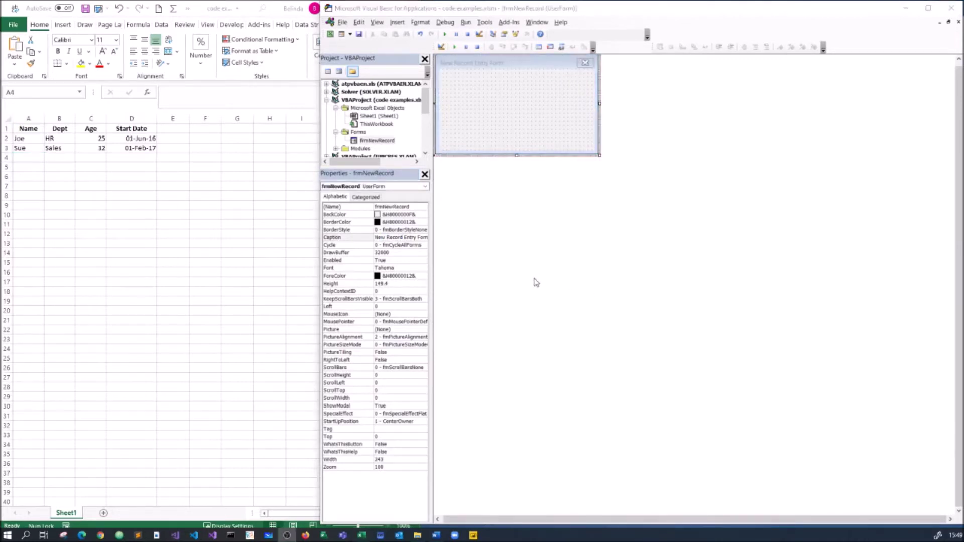
Step: Set the form's BackColor to light cyan from the Palette tab
click(407, 215)
click(424, 215)
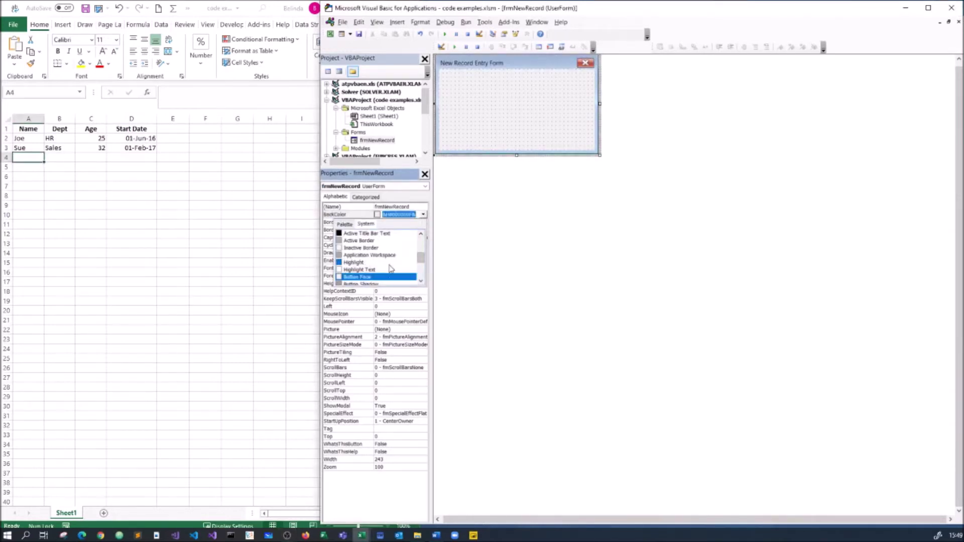
click(374, 277)
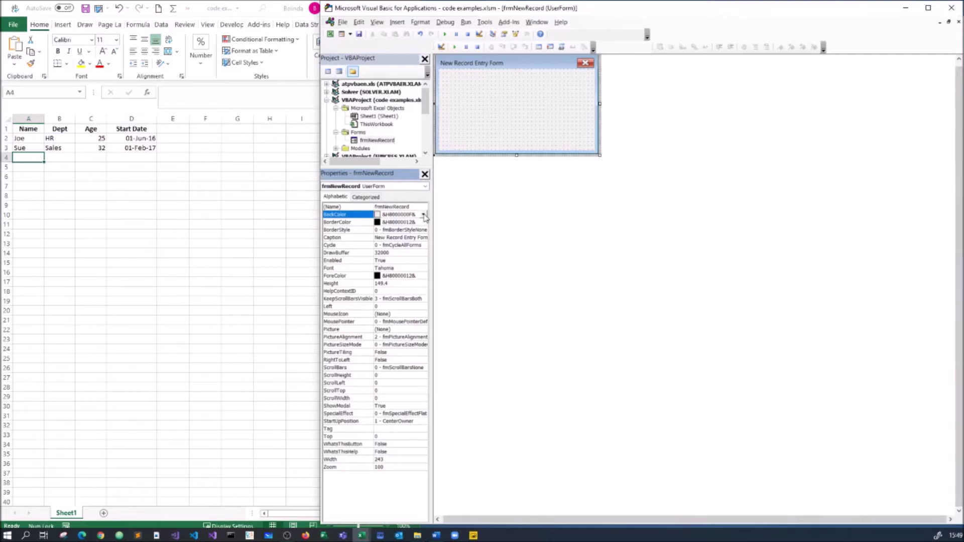
click(424, 215)
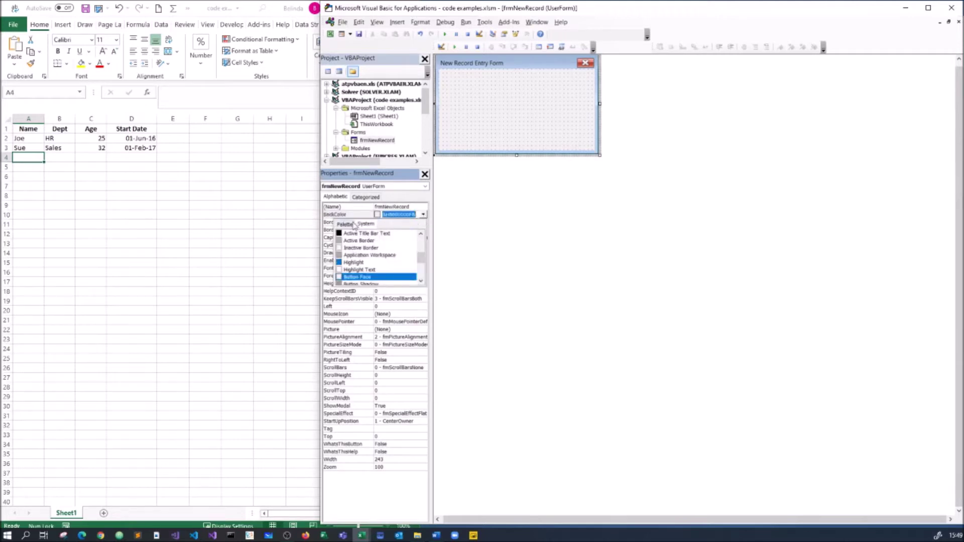
click(350, 227)
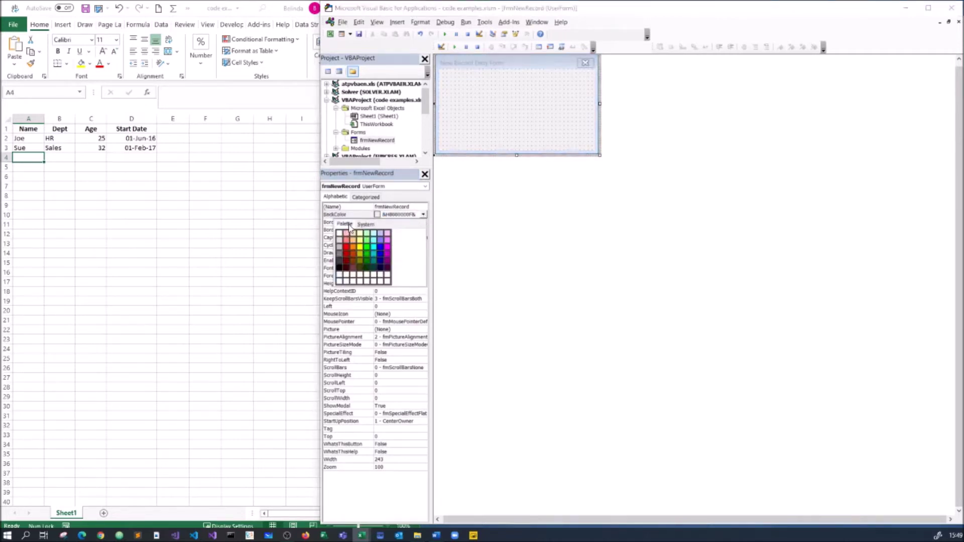
click(374, 235)
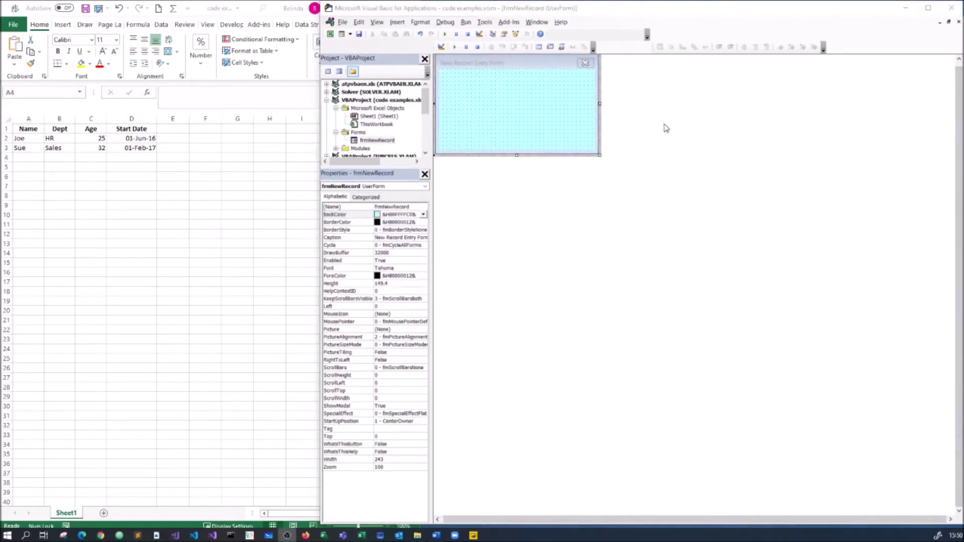
click(388, 14)
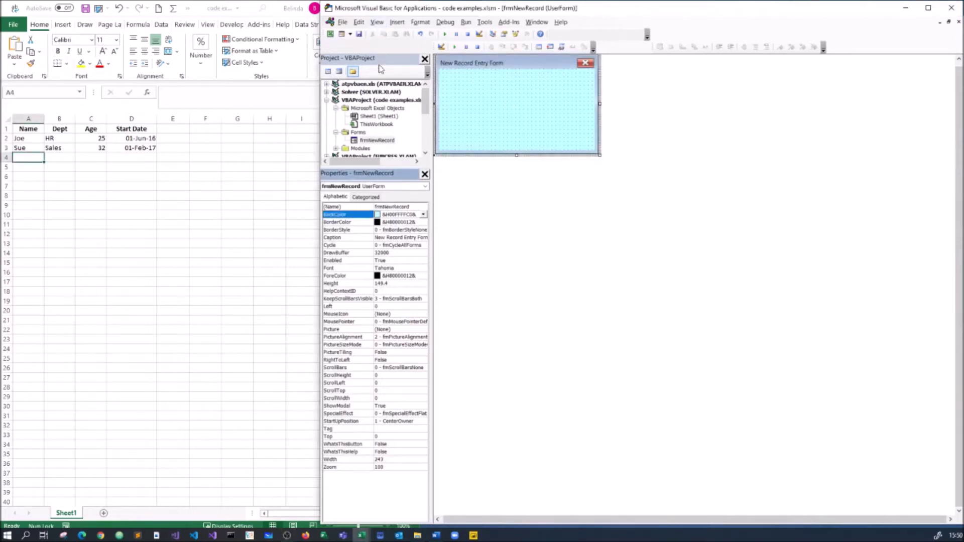
click(377, 22)
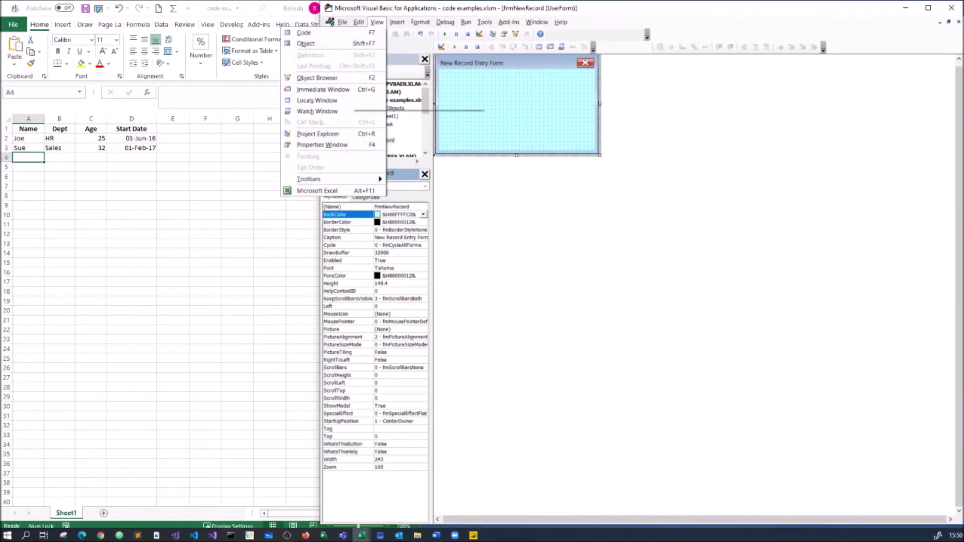
Step: Show the Toolbox and draw a label near the form's top-left corner
click(753, 97)
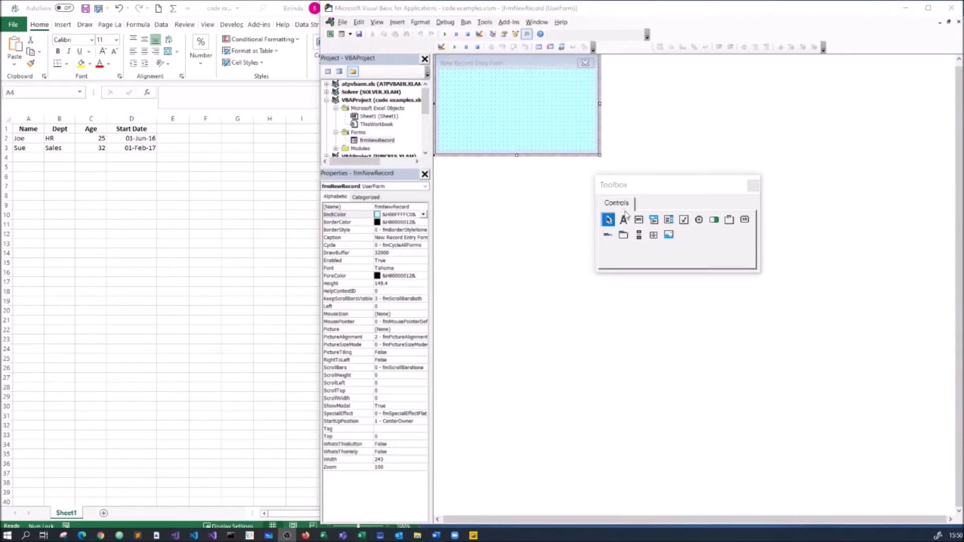
click(624, 221)
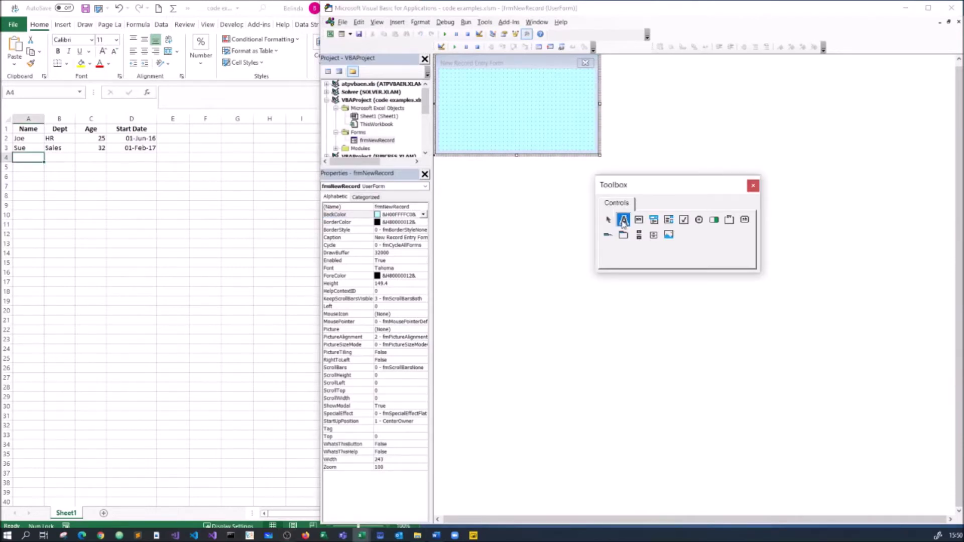
click(442, 71)
click(442, 71)
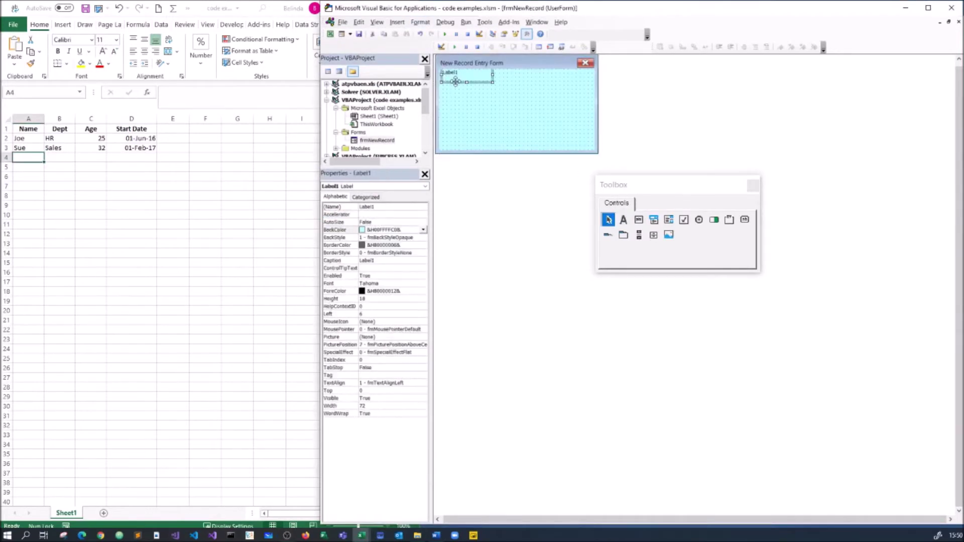
drag(456, 92, 456, 97)
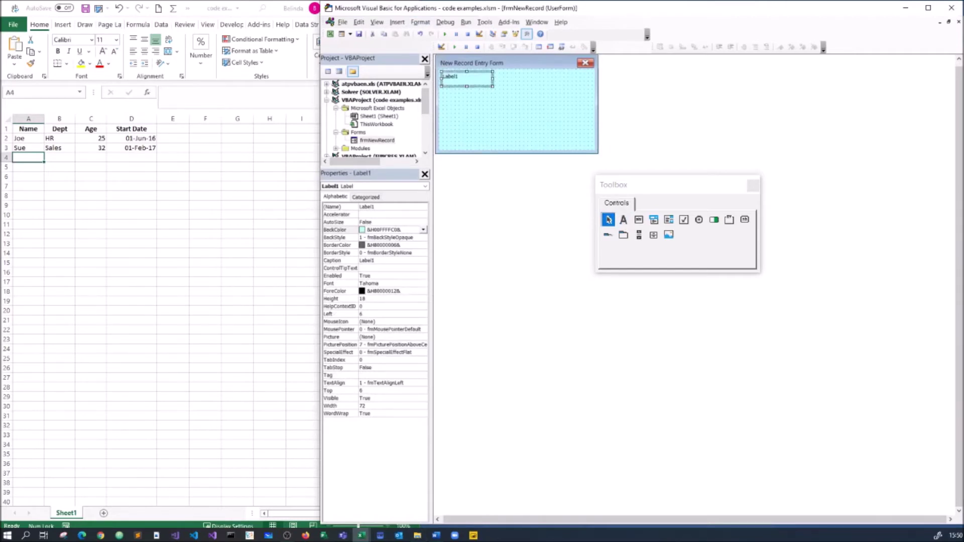
Step: Name the label lblName and set its caption to 'Name'
click(334, 206)
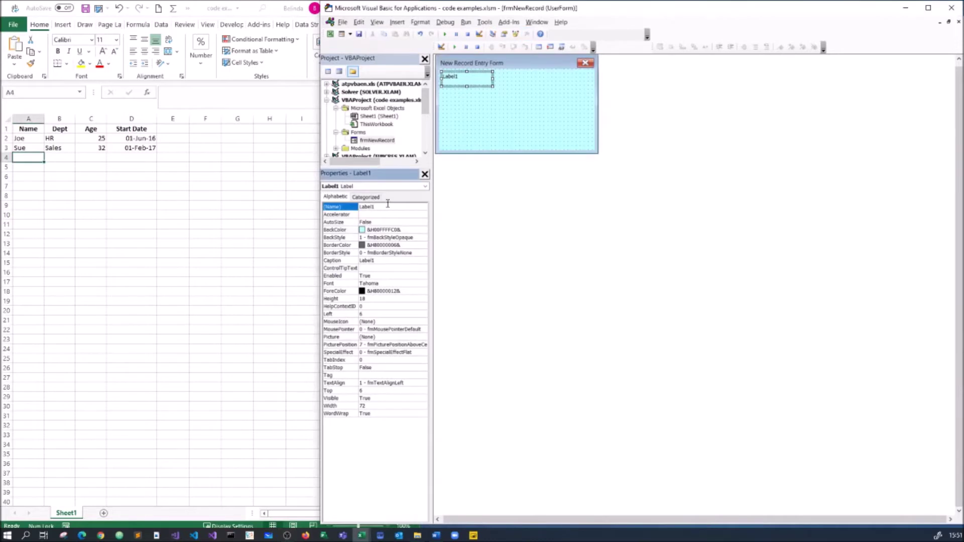
text(lblName)
key(Return)
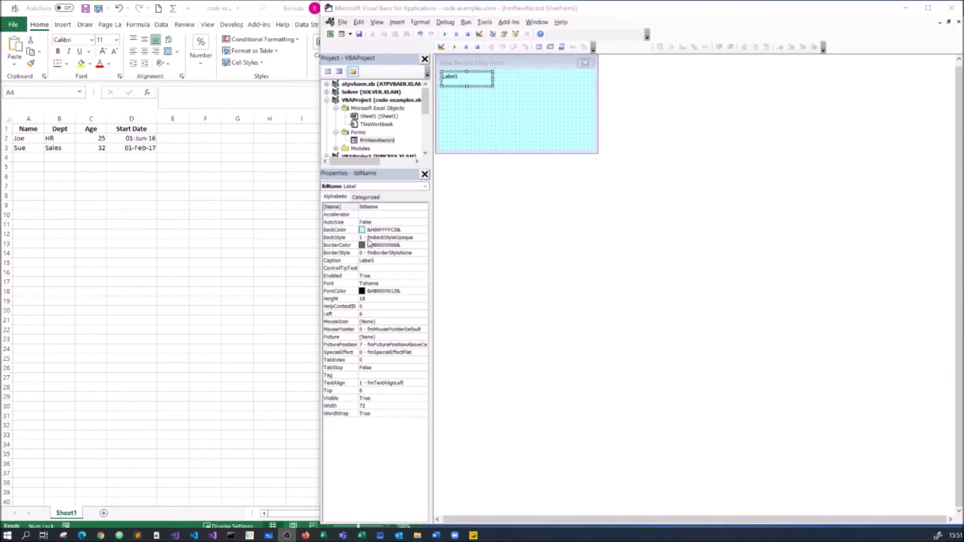
click(376, 261)
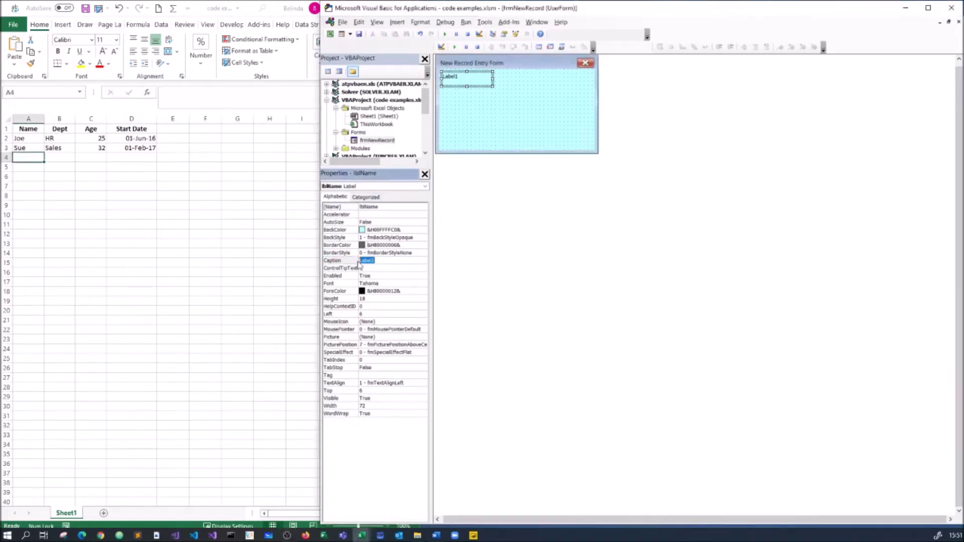
text(Name)
click(517, 120)
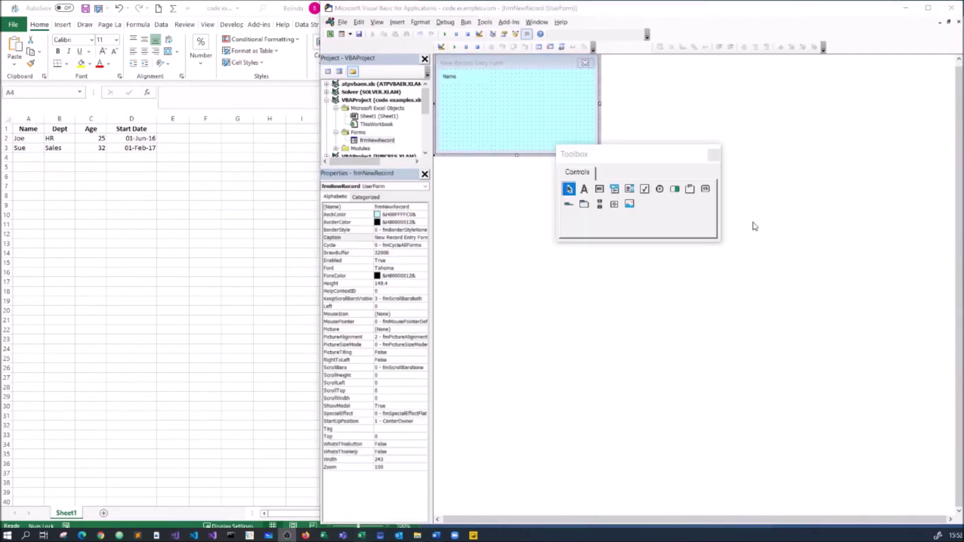
Step: Add a text box beside the Name label and name it txtName
click(599, 189)
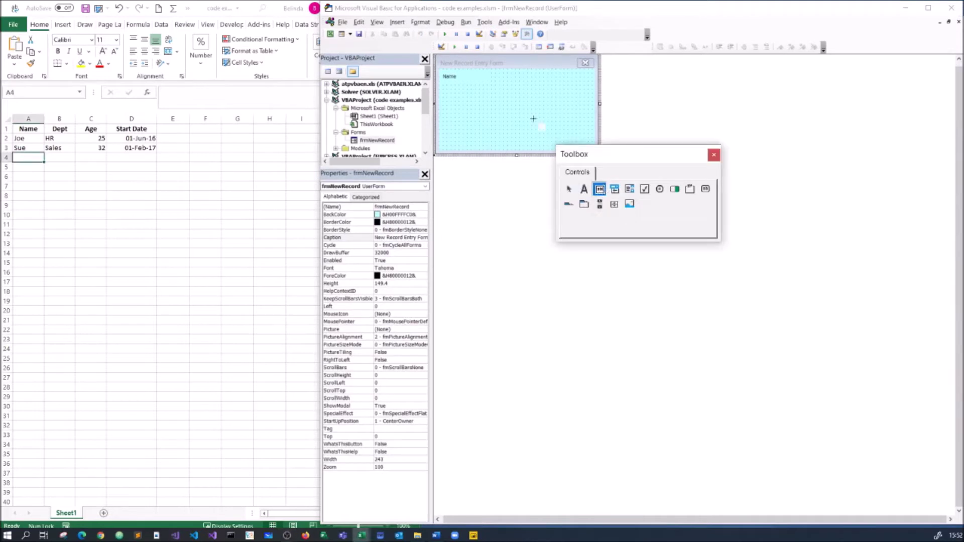
click(493, 73)
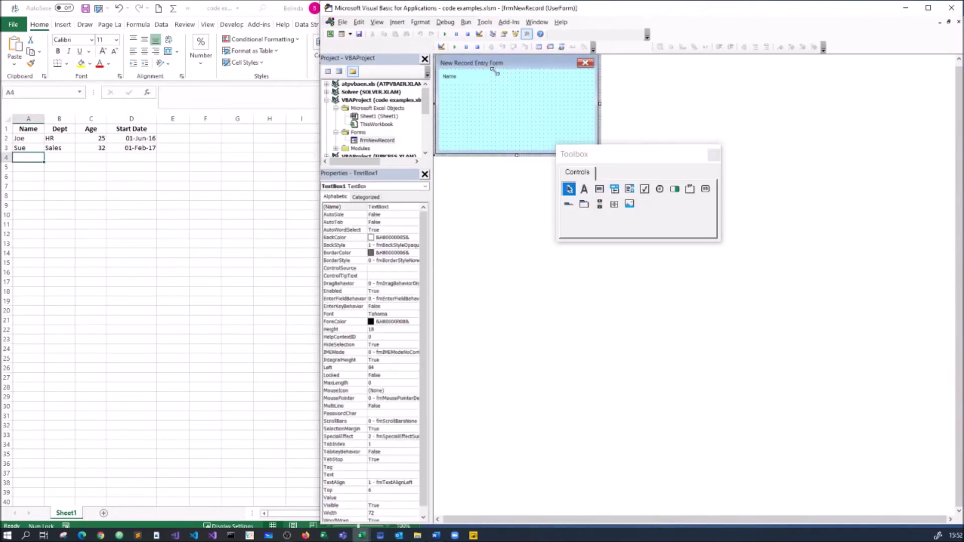
click(396, 206)
double_click(397, 207)
text(txtName)
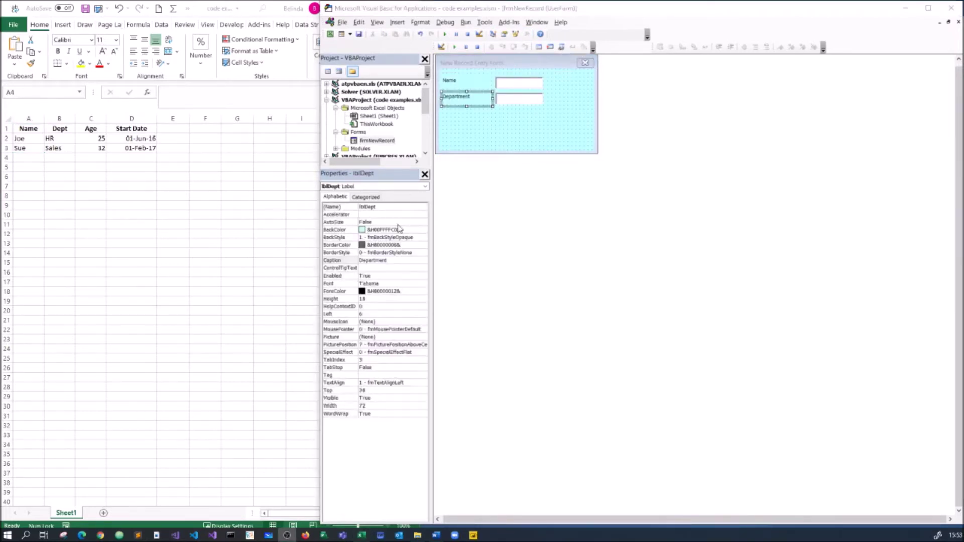
Step: Delete the extra text box beside the Department label
click(389, 269)
click(516, 101)
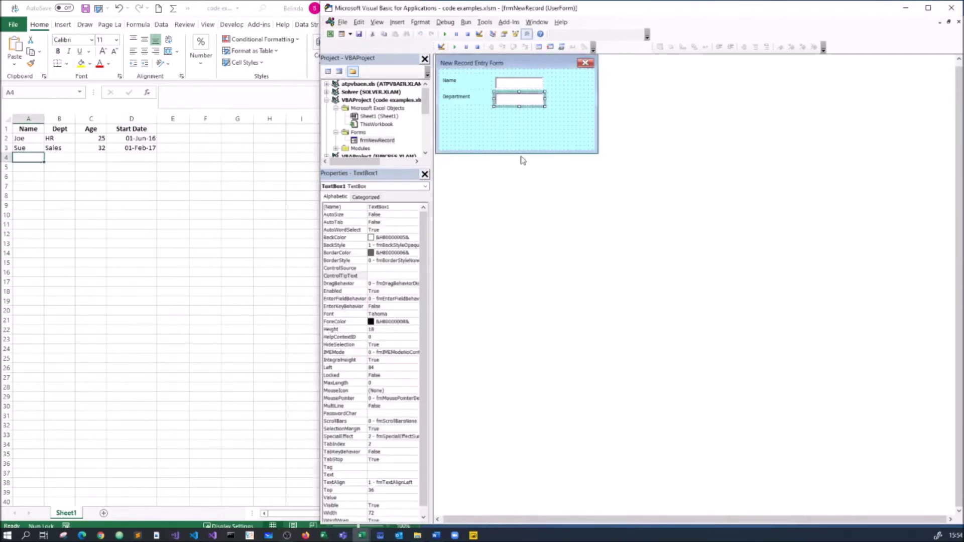
key(Delete)
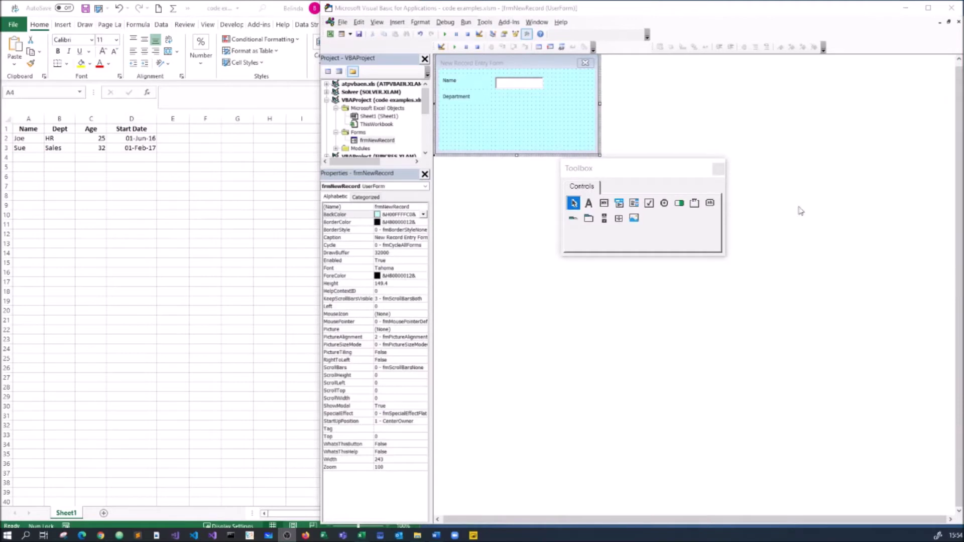
Step: Place a combo box beside the Department label and name it cboDept
click(619, 203)
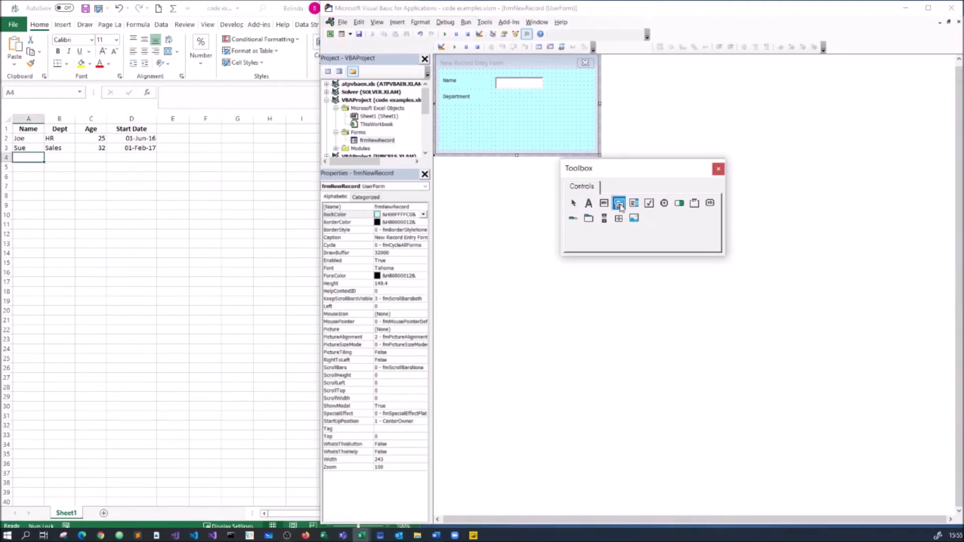
click(497, 91)
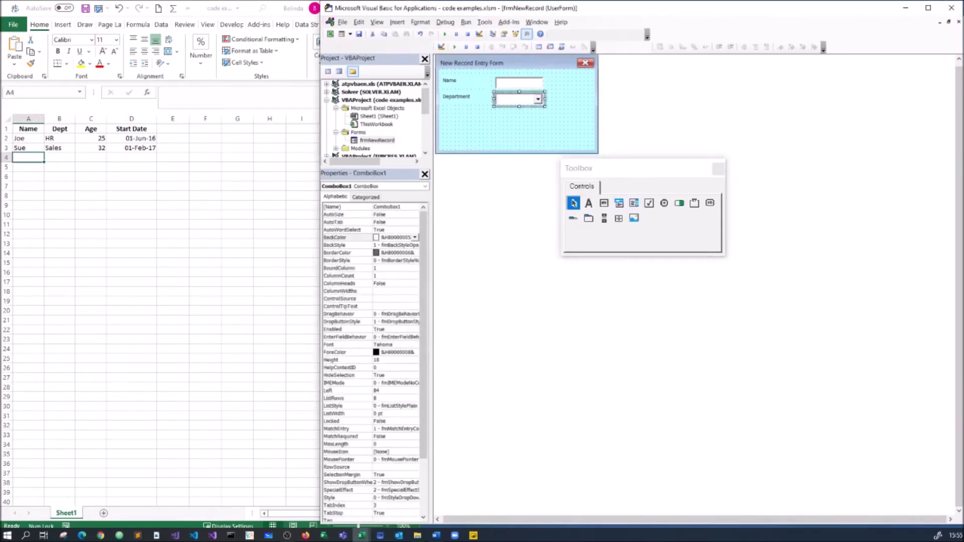
click(406, 206)
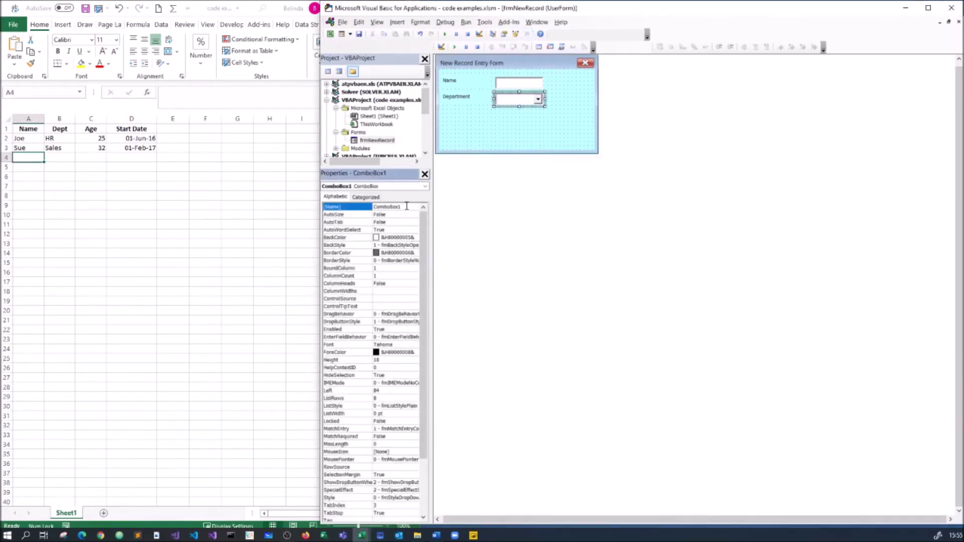
text(cboDept)
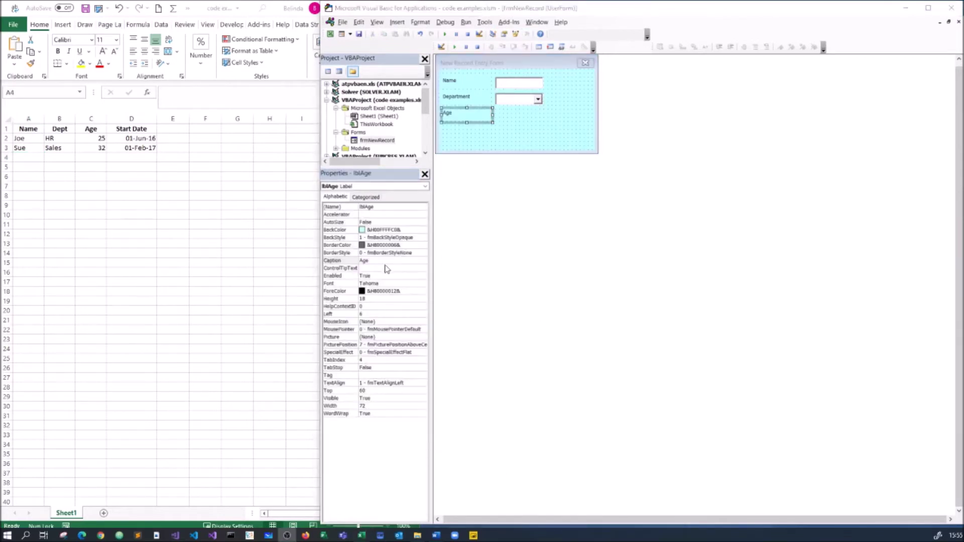
click(386, 268)
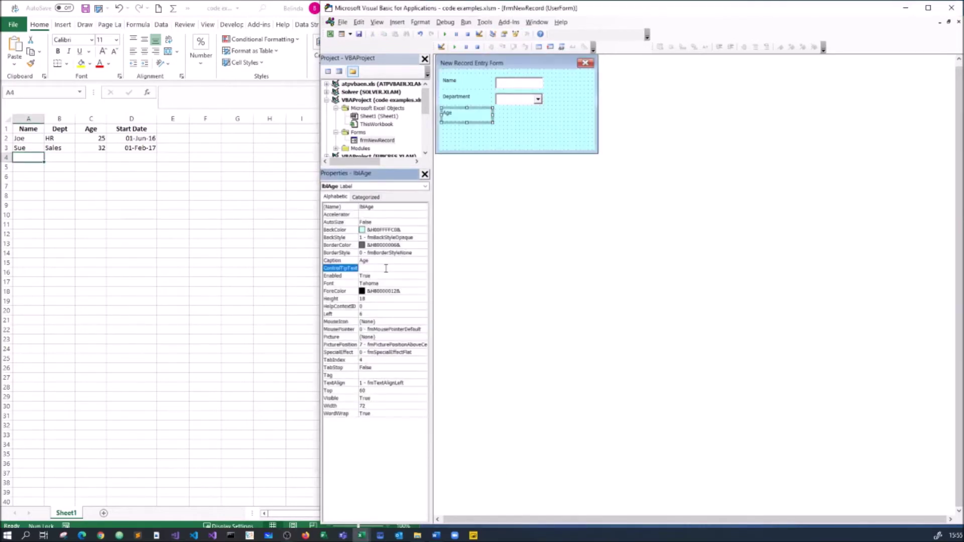
Step: Name the text box beside the Age label txtAge
key(Up)
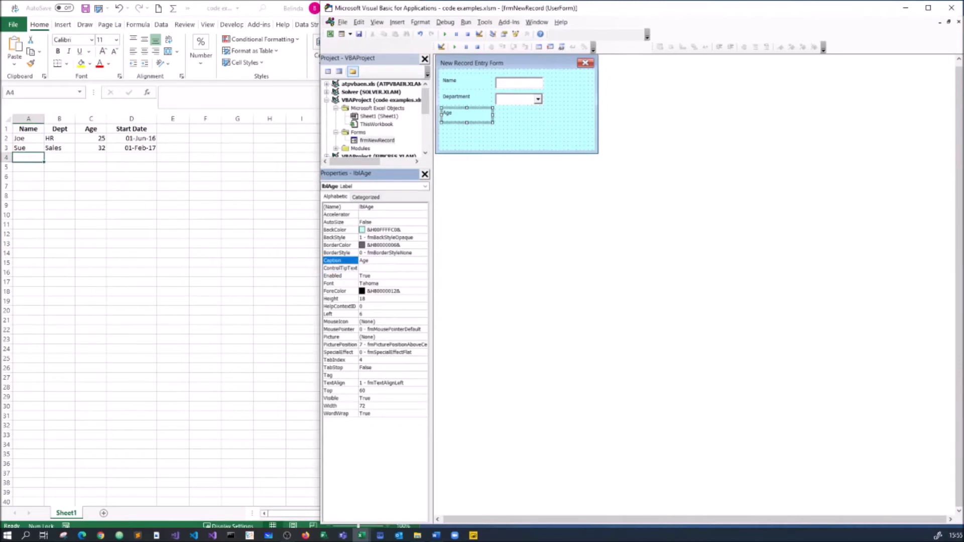
click(514, 124)
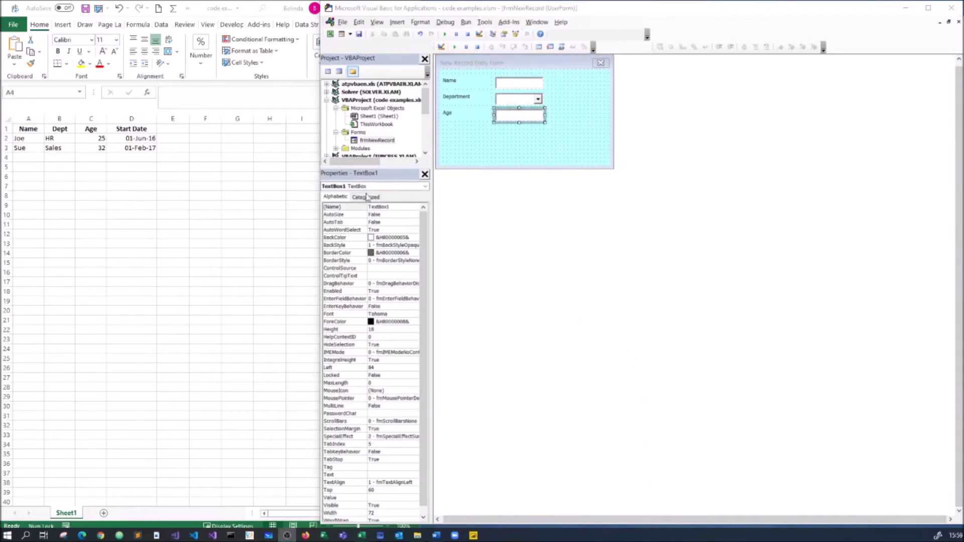
click(393, 206)
click(354, 206)
text(txtAge)
Step: Place a spin button from the Toolbox beside the Age box
click(553, 140)
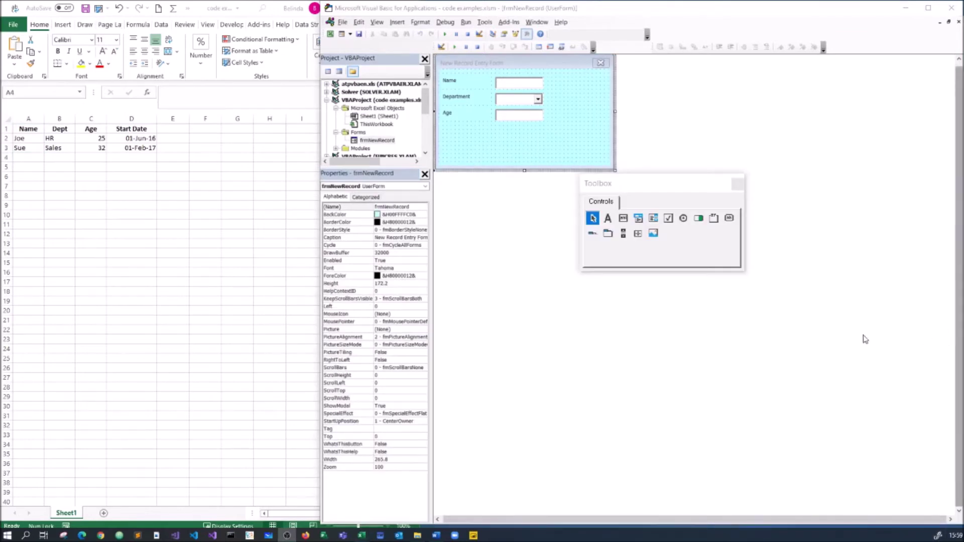
click(638, 236)
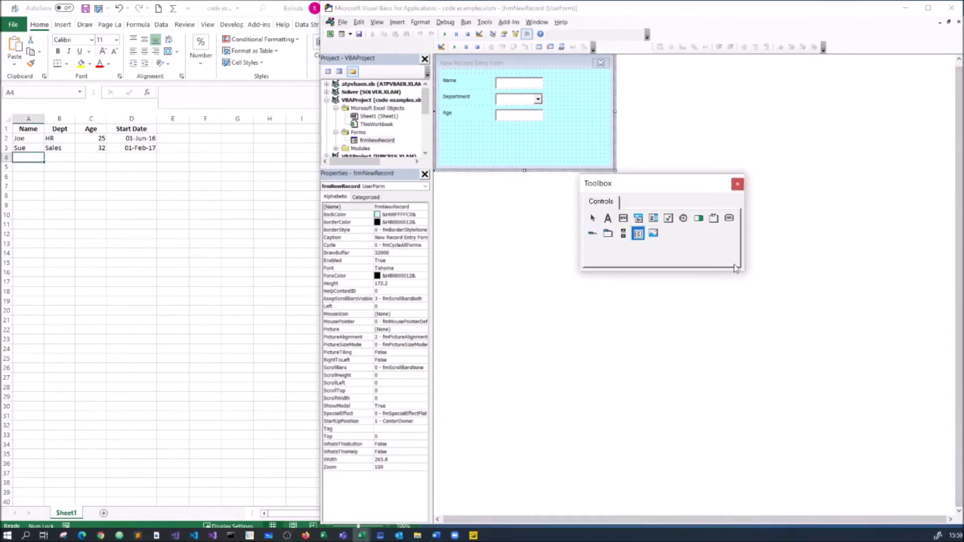
click(544, 109)
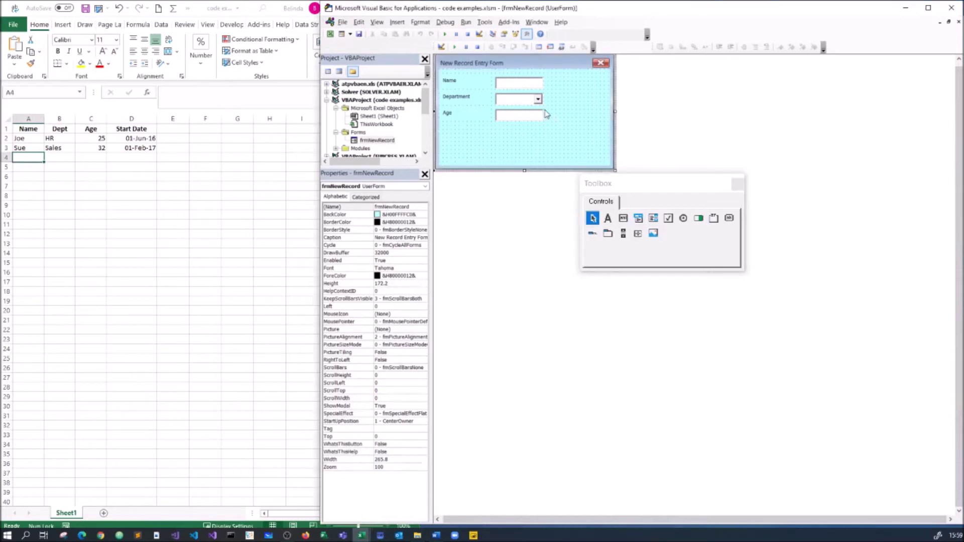
Step: Shrink the spin button to the Age box height and limit it to Min 22, Max 50
drag(555, 128, 554, 122)
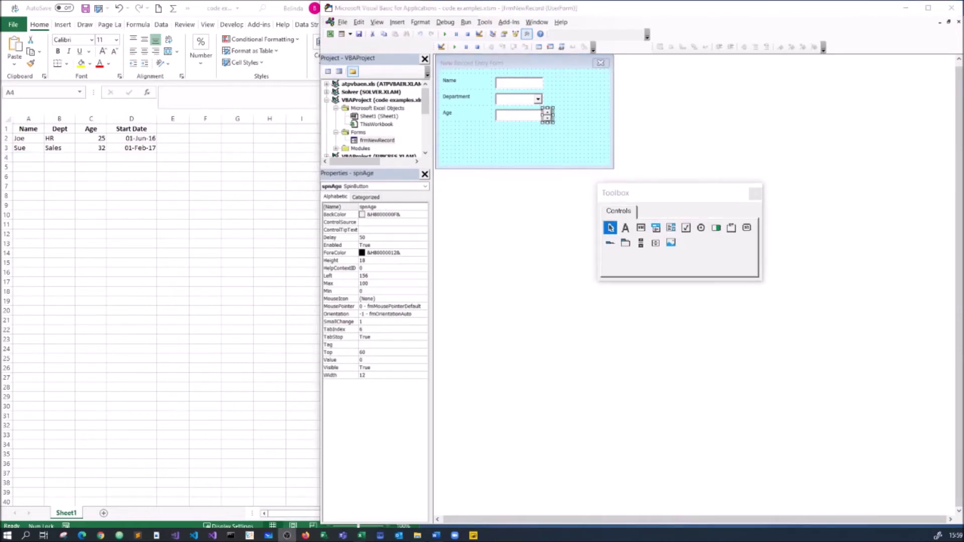
click(371, 275)
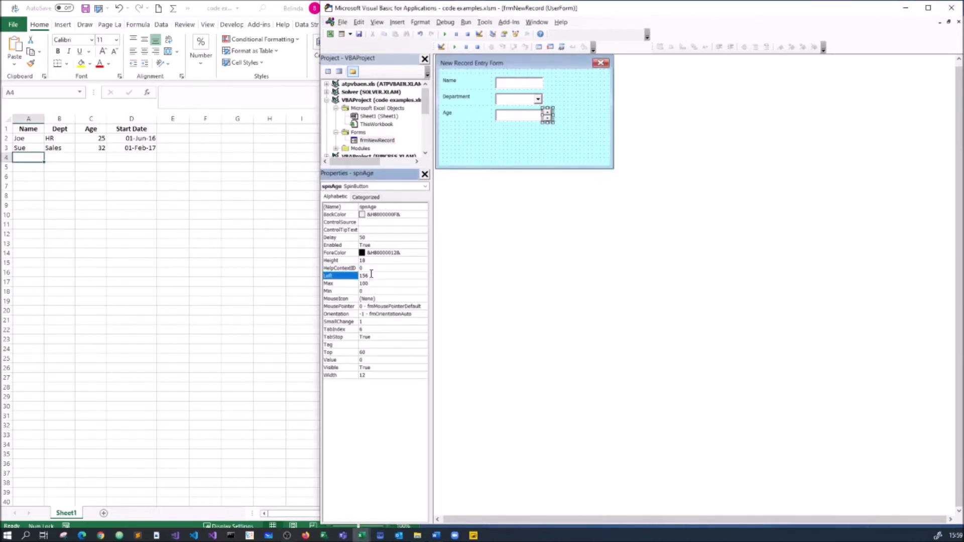
click(369, 284)
double_click(361, 284)
text(59)
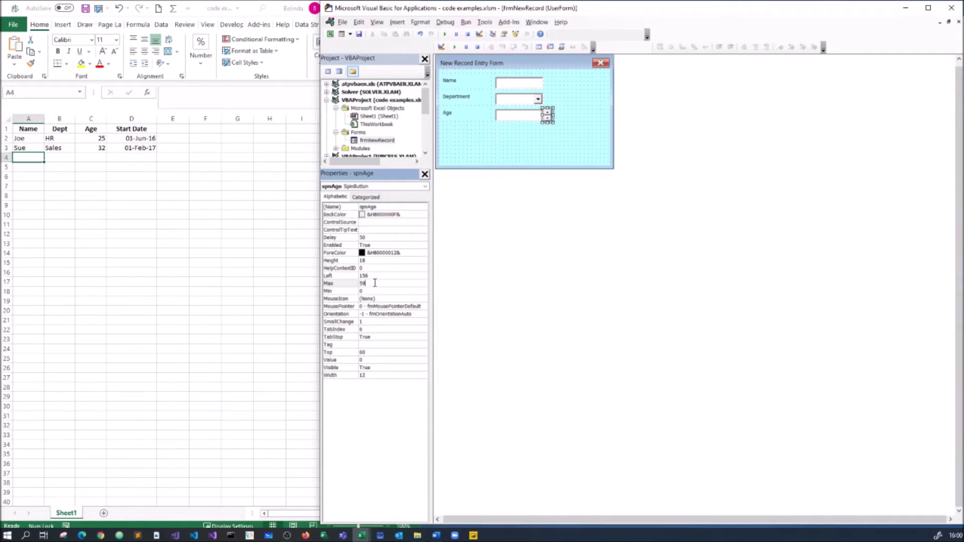
text(0)
click(371, 291)
double_click(360, 290)
text(22)
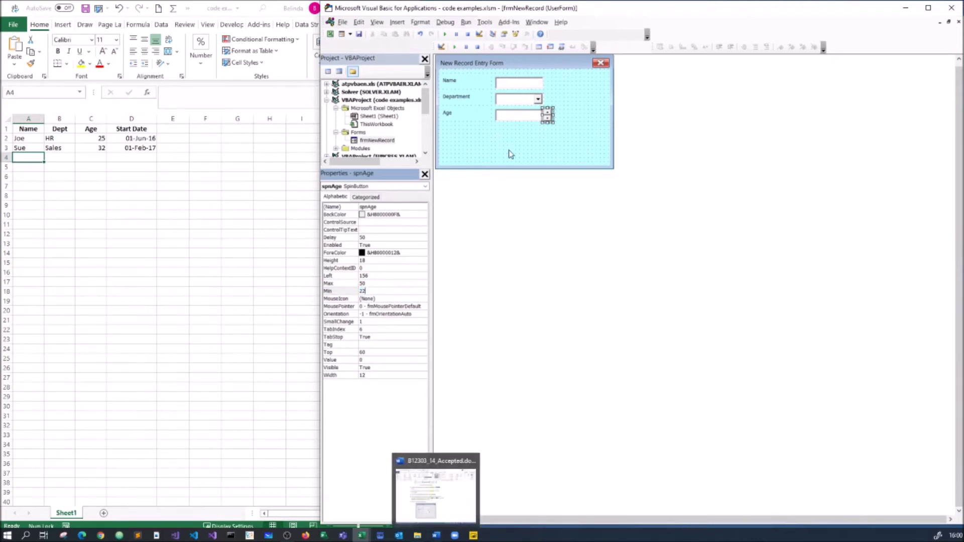
click(510, 154)
key(F5)
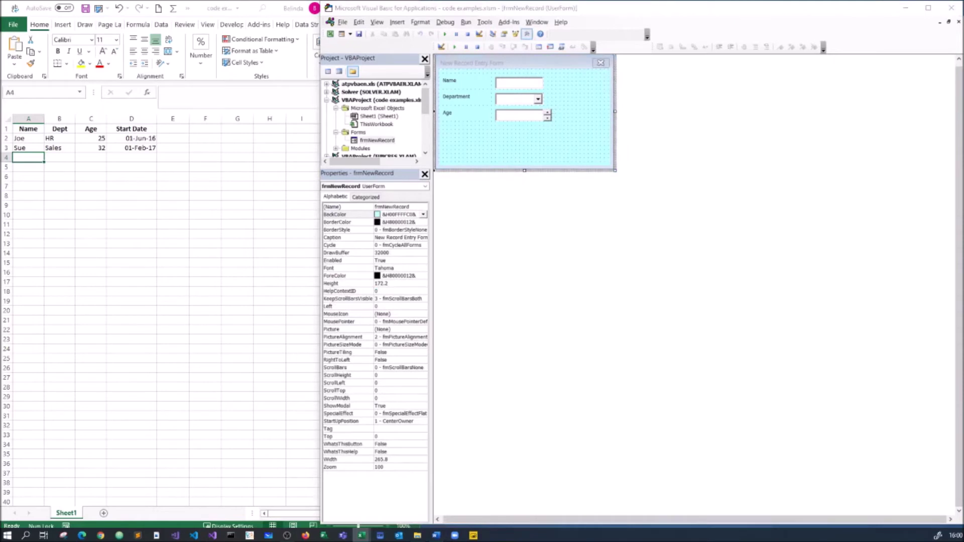
drag(851, 293, 666, 227)
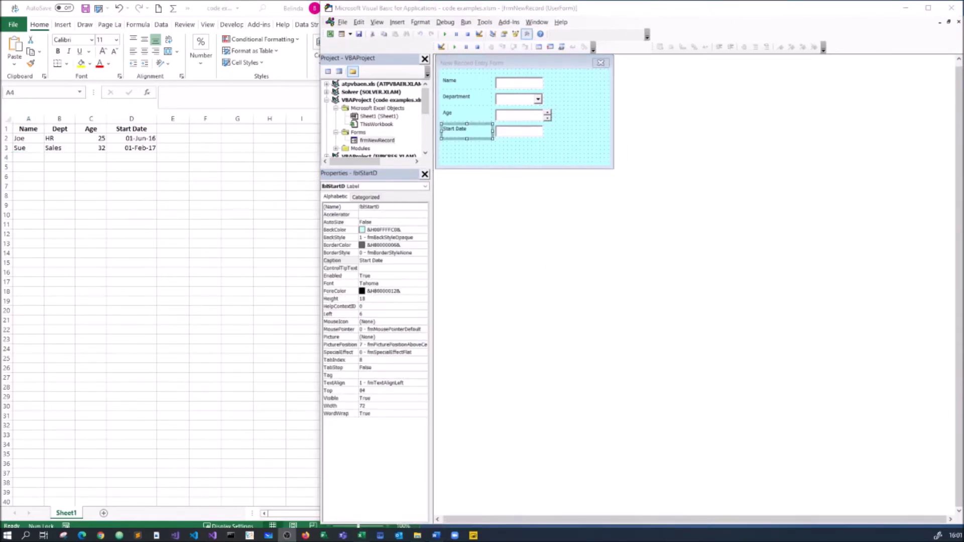
Step: Name the text box beside the Start Date label txtStartD
click(519, 132)
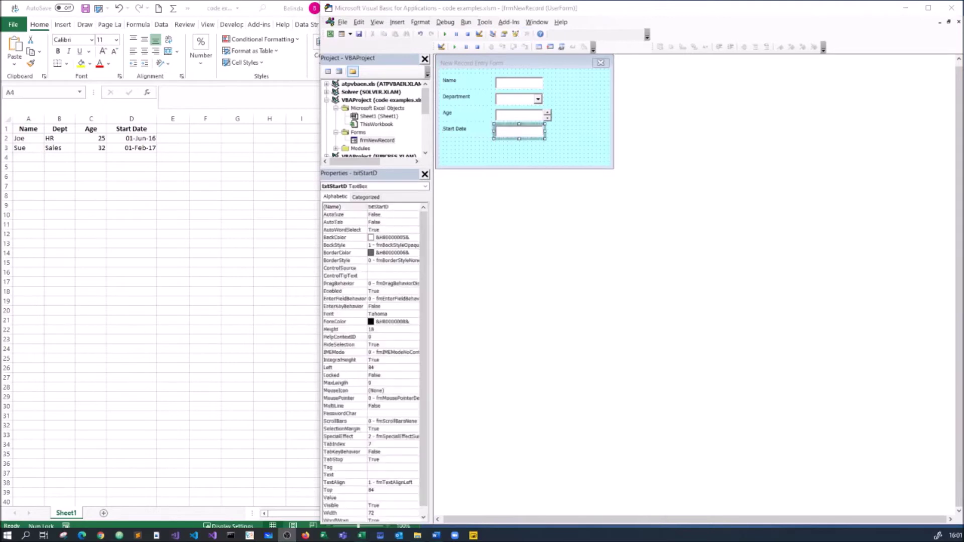
click(396, 207)
click(445, 35)
click(445, 35)
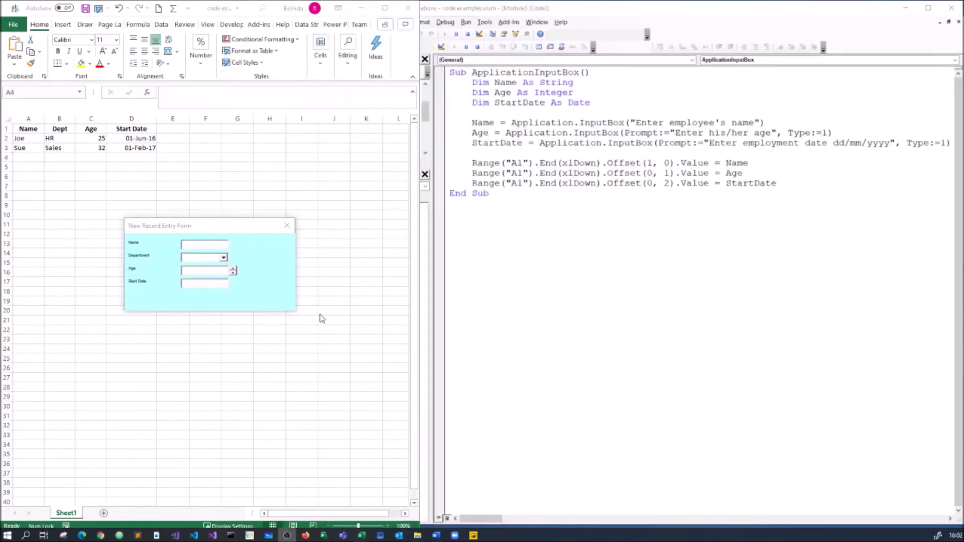
drag(239, 226, 552, 234)
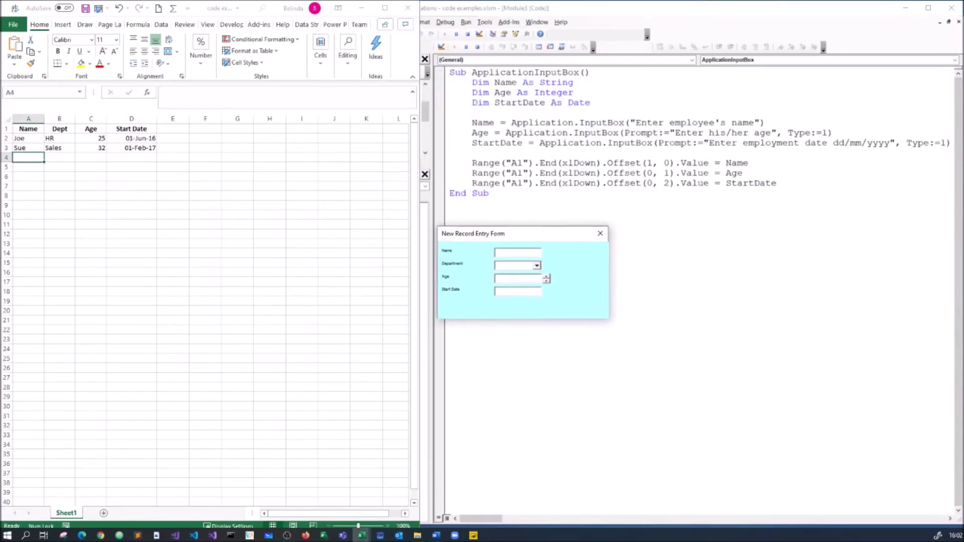
key(alt+Tab)
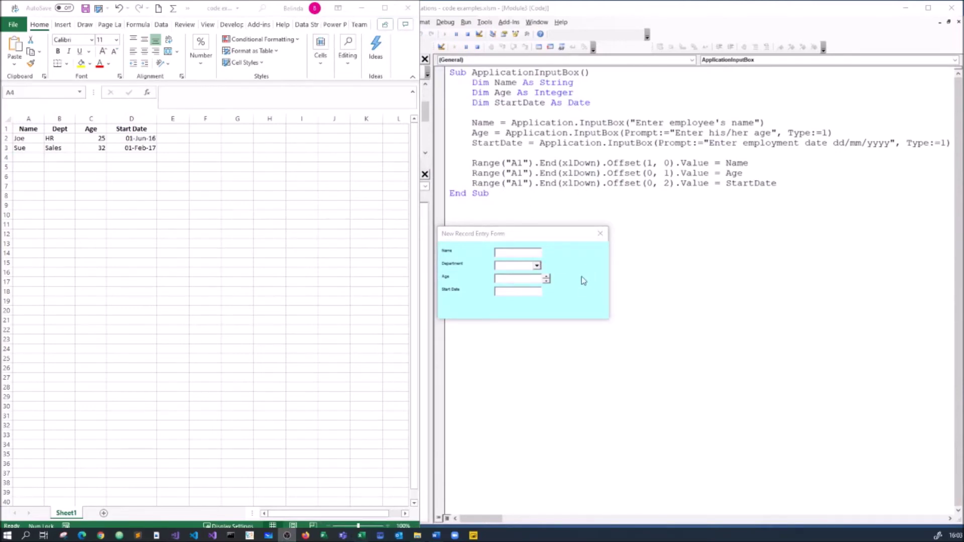
click(554, 304)
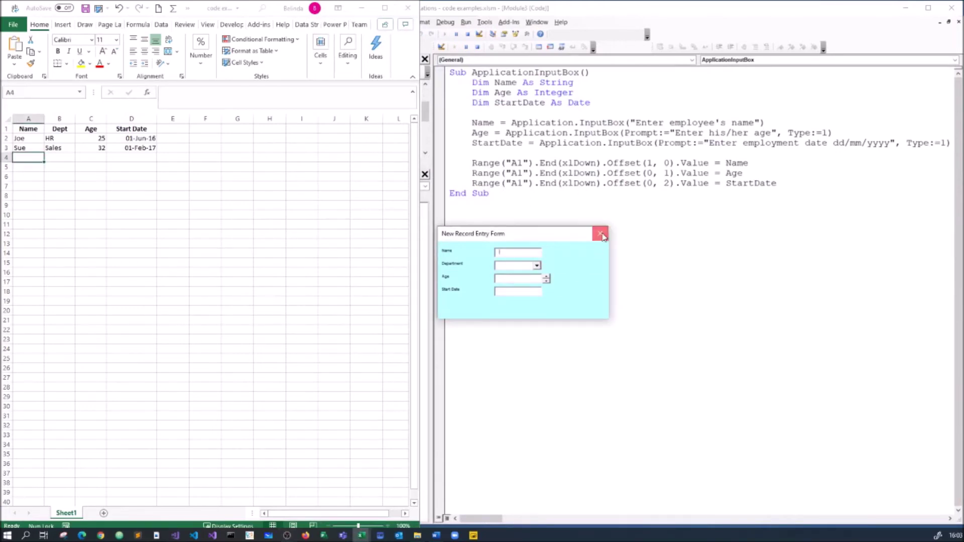
click(600, 233)
drag(547, 134, 518, 80)
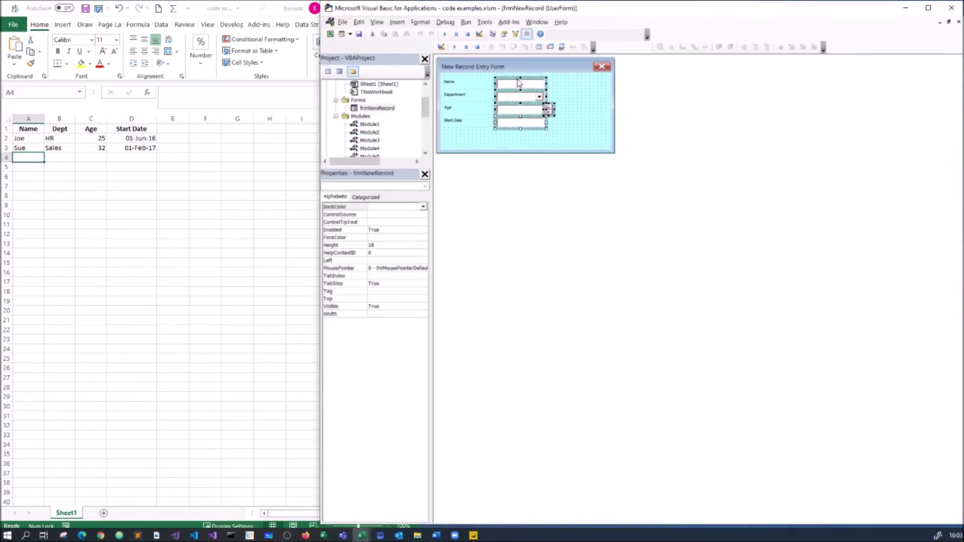
Step: Align the Name, Department, Age and Start Date inputs to a common left edge of 84
right_click(518, 81)
mouse_move(470, 152)
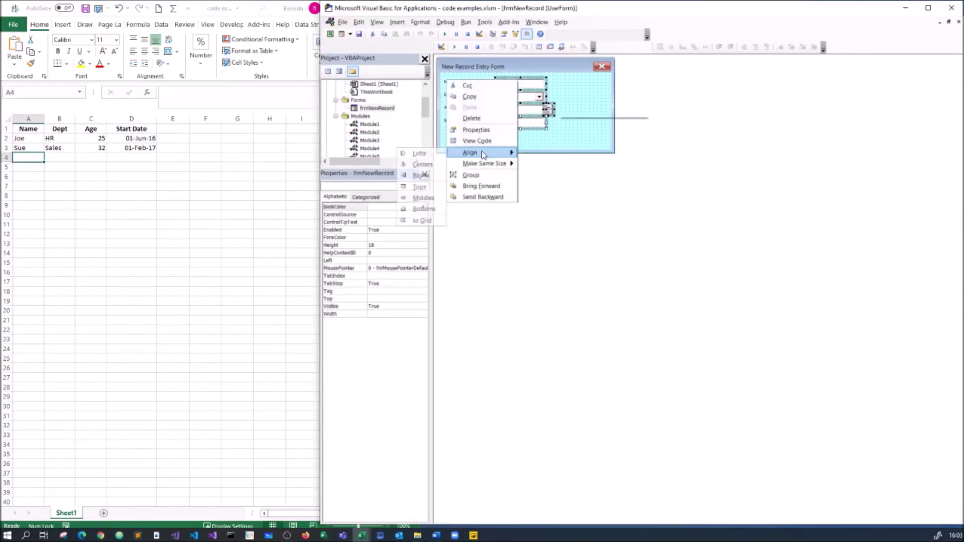
click(435, 156)
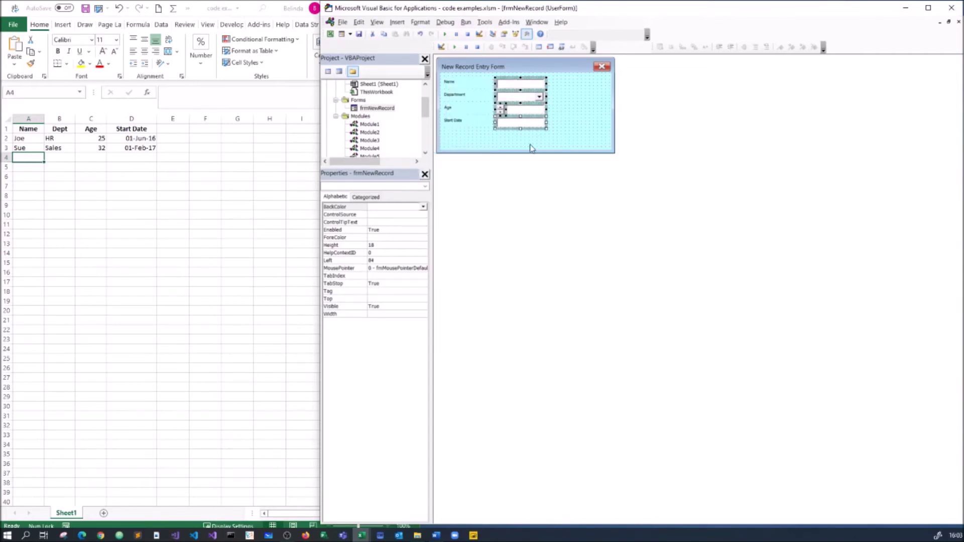
click(566, 138)
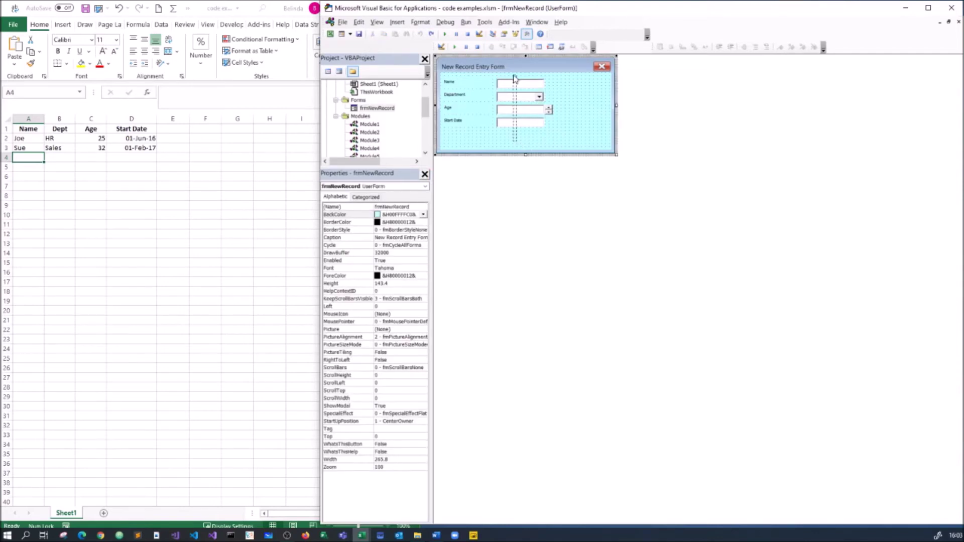
drag(523, 147, 515, 75)
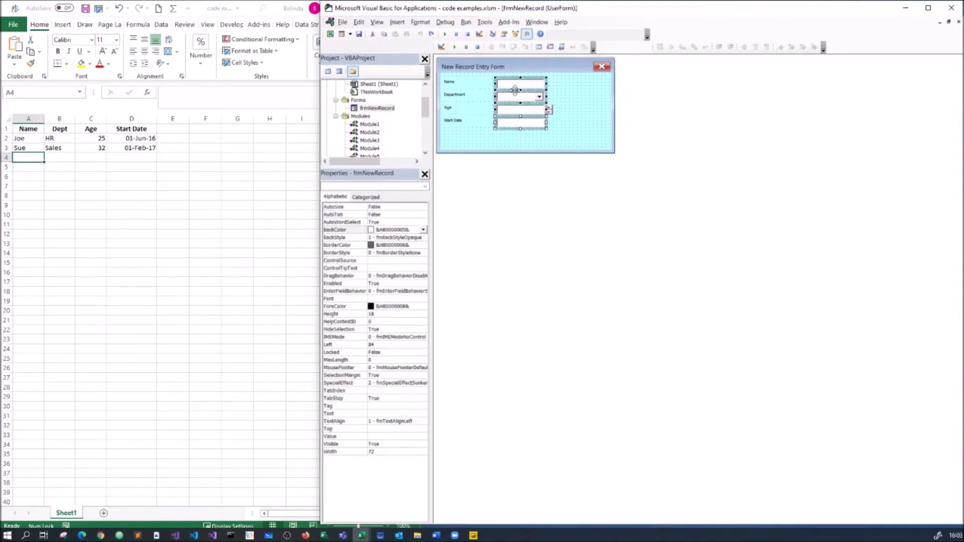
right_click(513, 90)
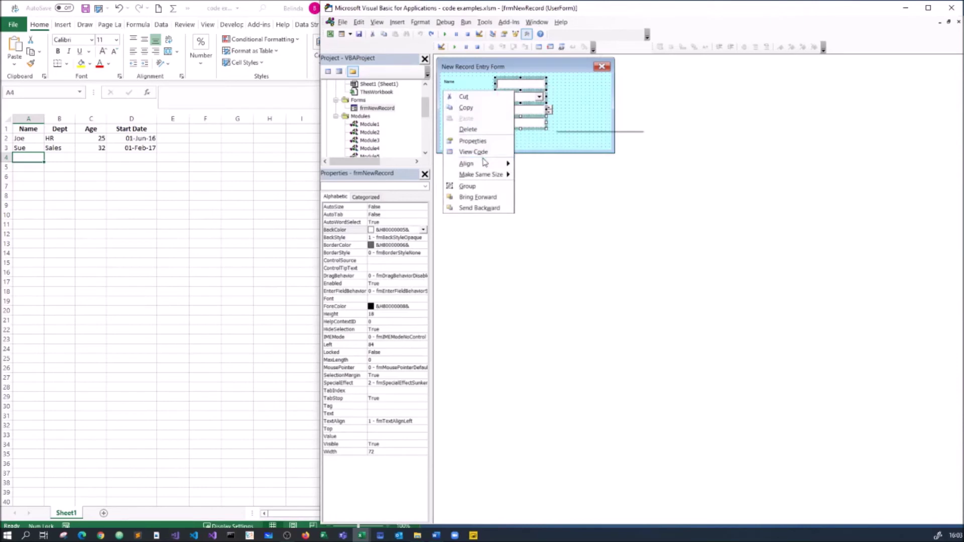
mouse_move(468, 164)
click(415, 164)
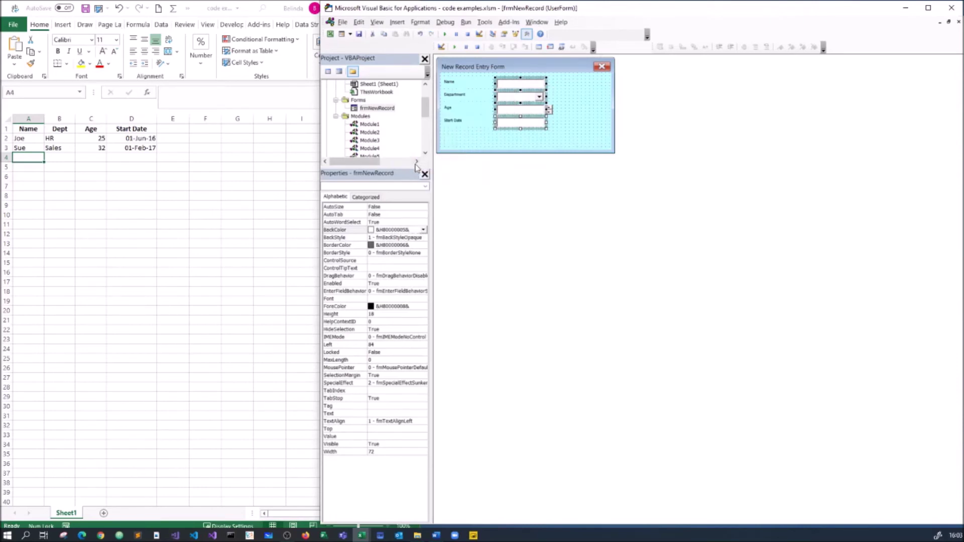
click(541, 145)
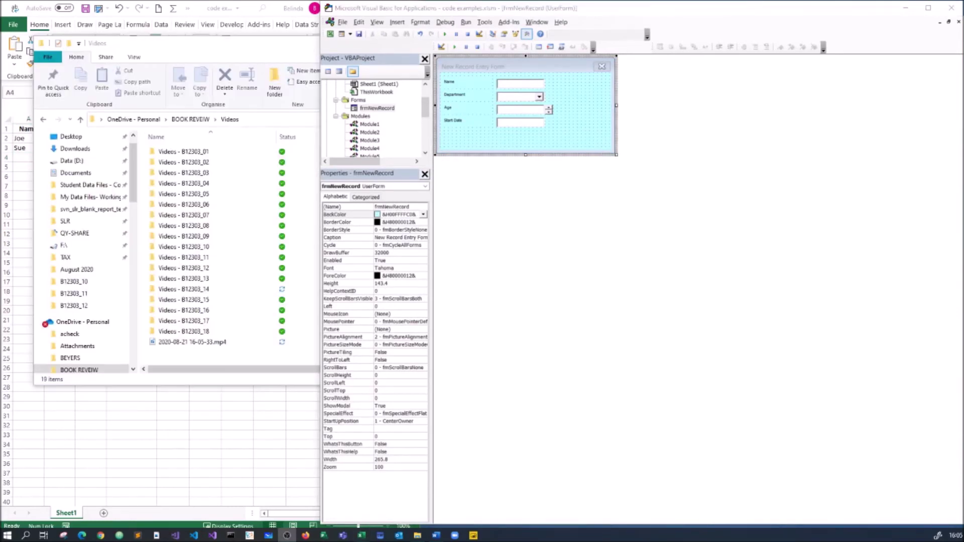
Step: Move the Toolbox aside and widen the UserForm to make room for a frame
click(575, 145)
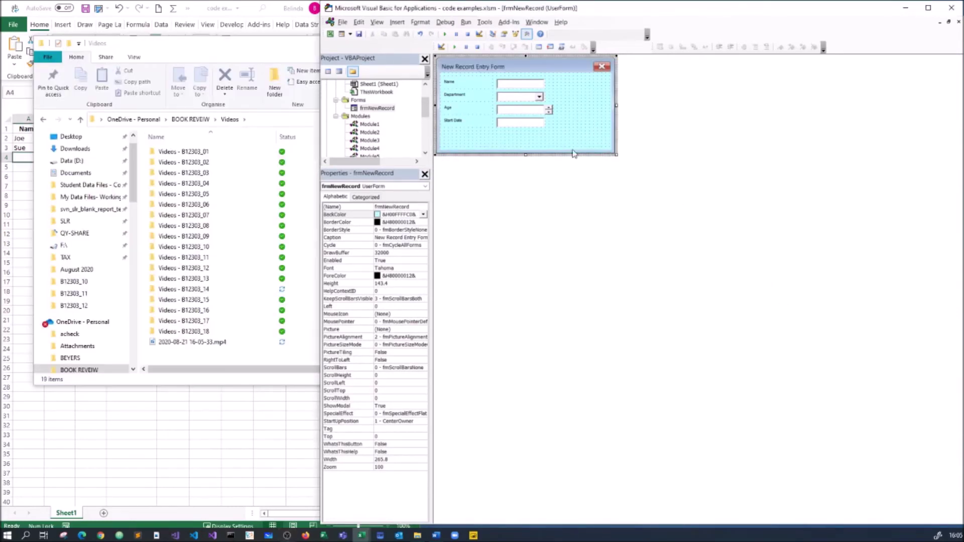
drag(561, 174, 600, 199)
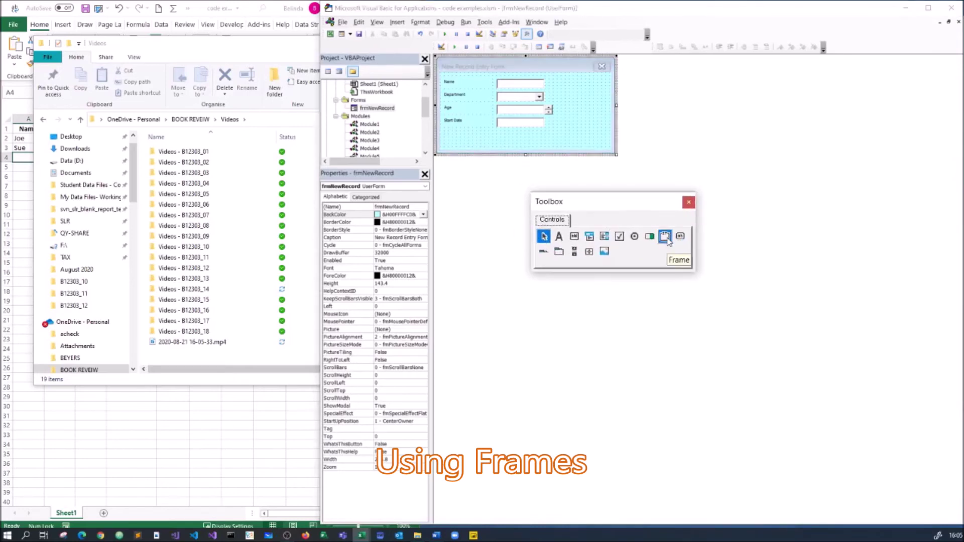
drag(618, 155, 801, 184)
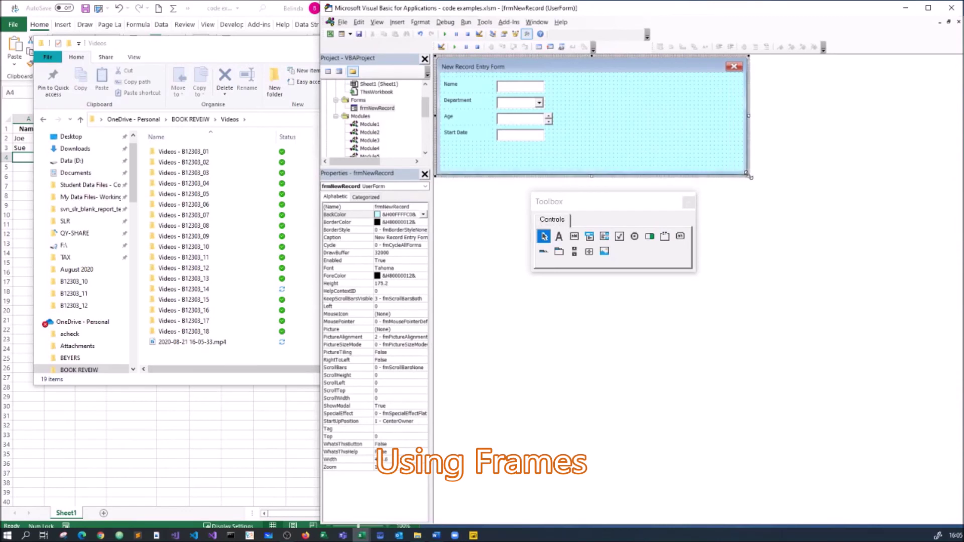
Step: Draw an empty Frame1 on the right side of the form
click(665, 236)
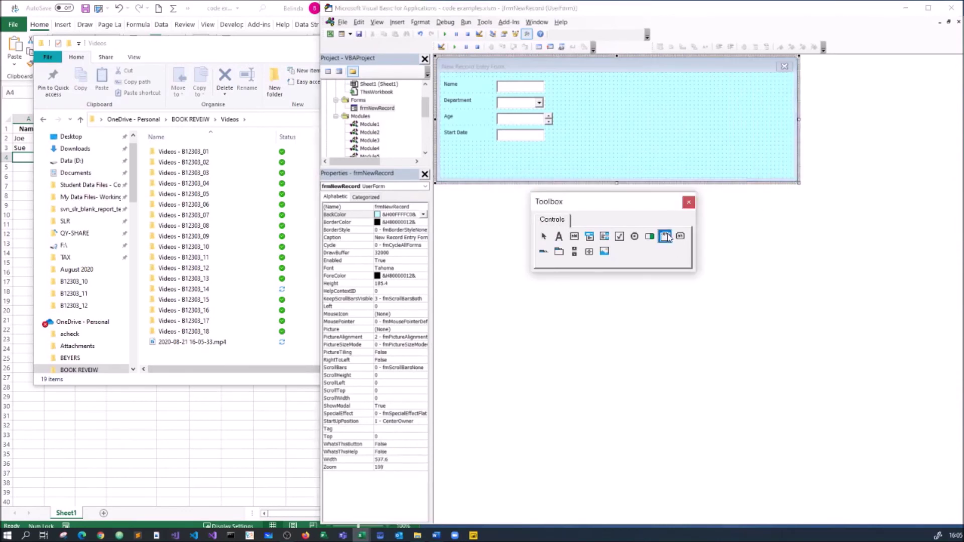
drag(619, 81, 768, 177)
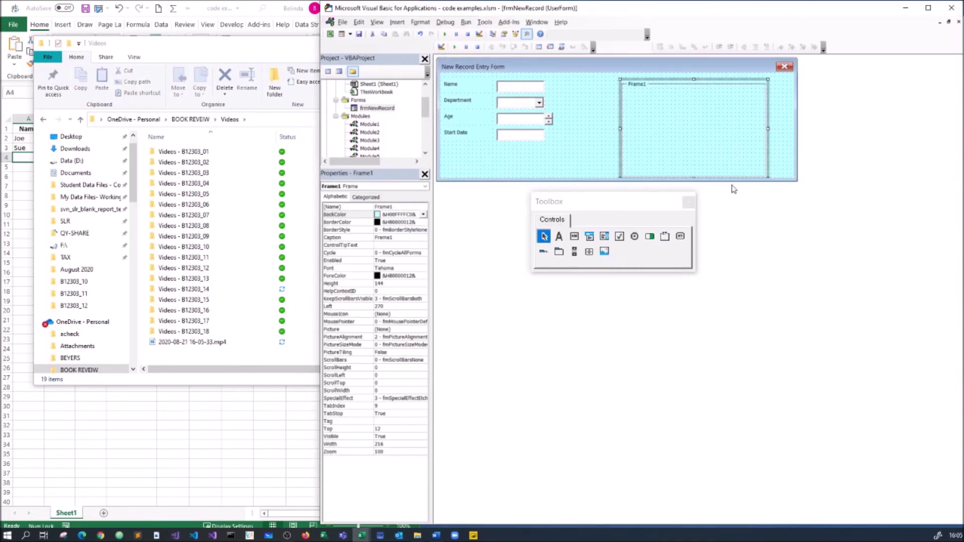
click(590, 133)
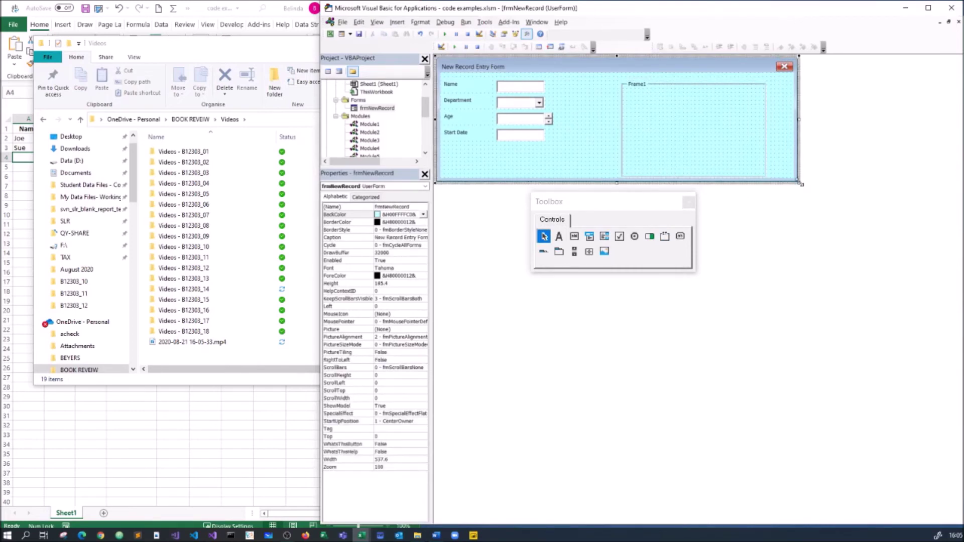
Step: Cut the Name, Department, Age and Start Date labels and inputs and paste them into Frame1
drag(802, 184, 805, 194)
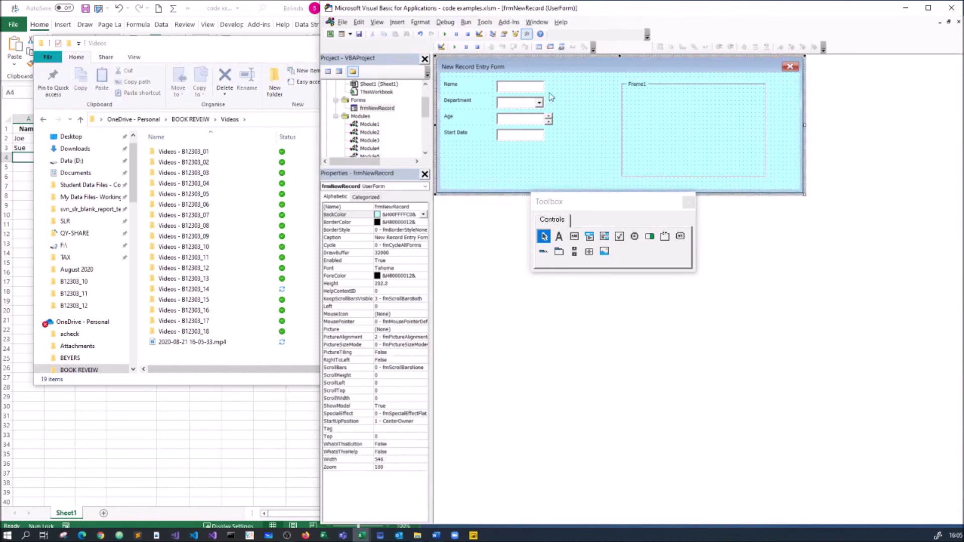
drag(556, 159, 438, 74)
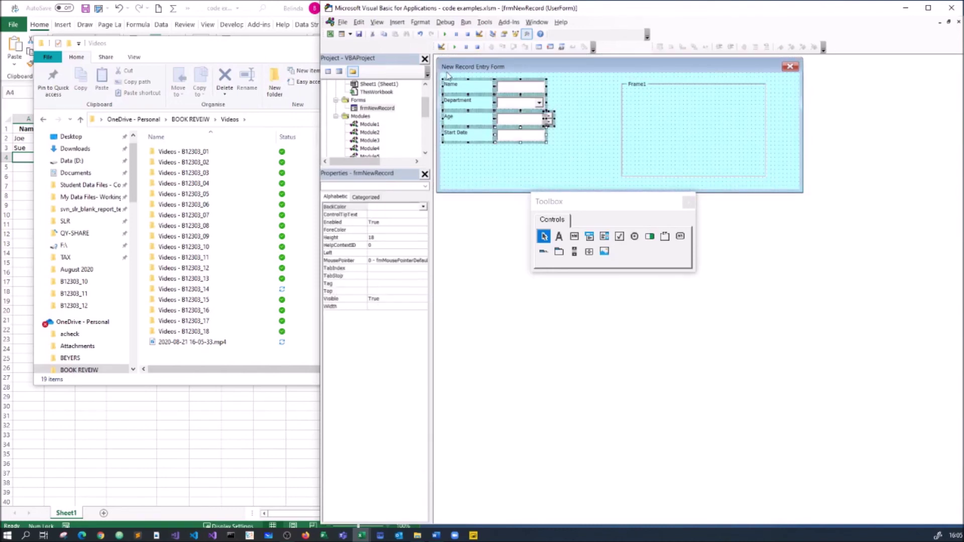
key(ctrl+x)
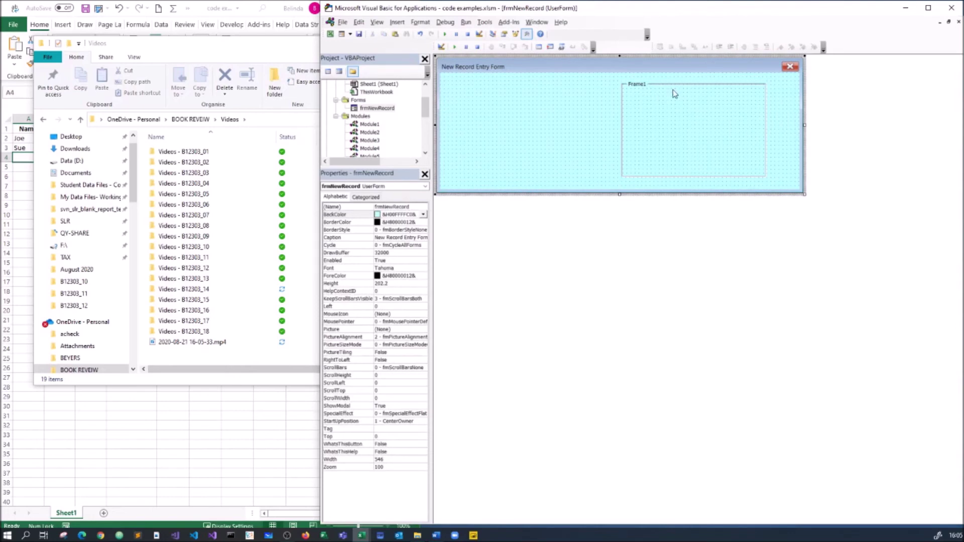
click(641, 96)
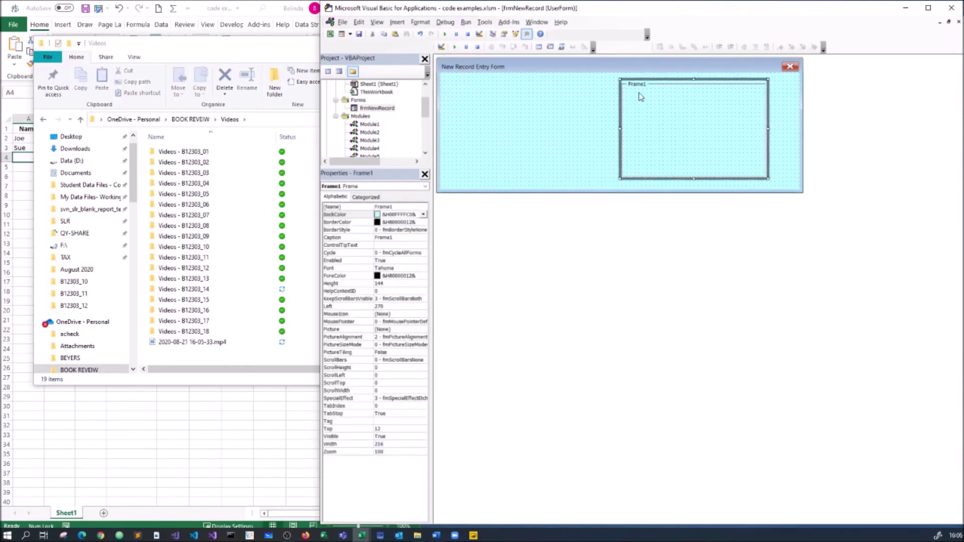
key(ctrl+v)
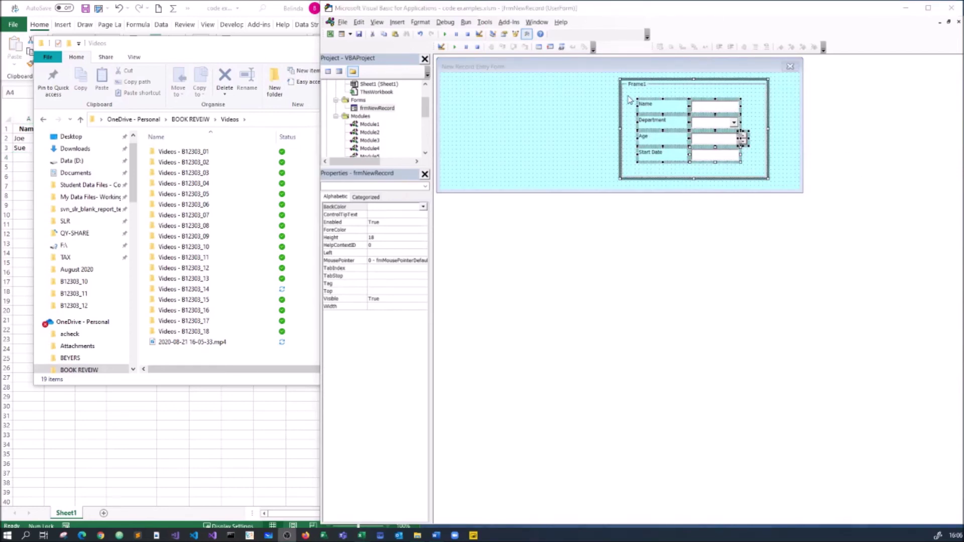
Step: Drag Frame1 with its fields to the form's top-left corner
drag(621, 98, 449, 103)
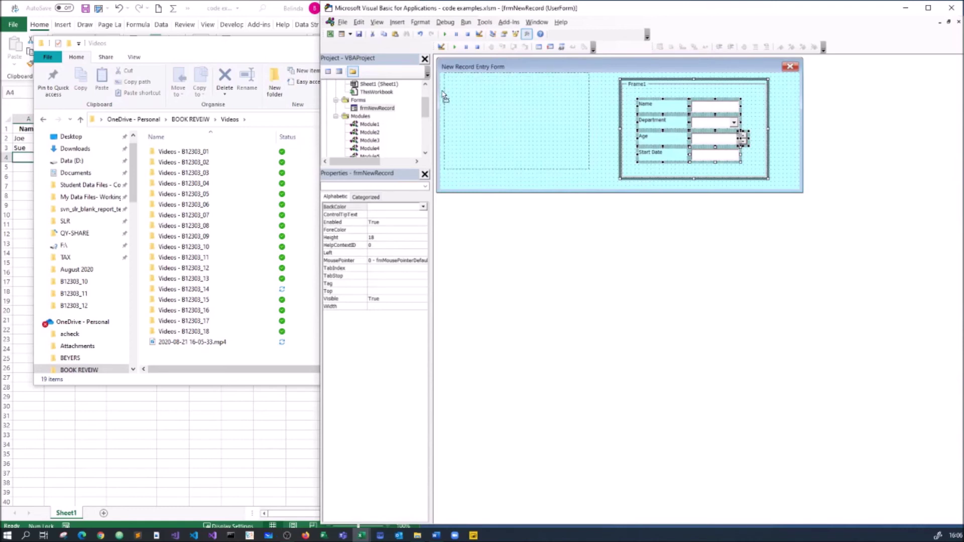
drag(448, 103, 446, 100)
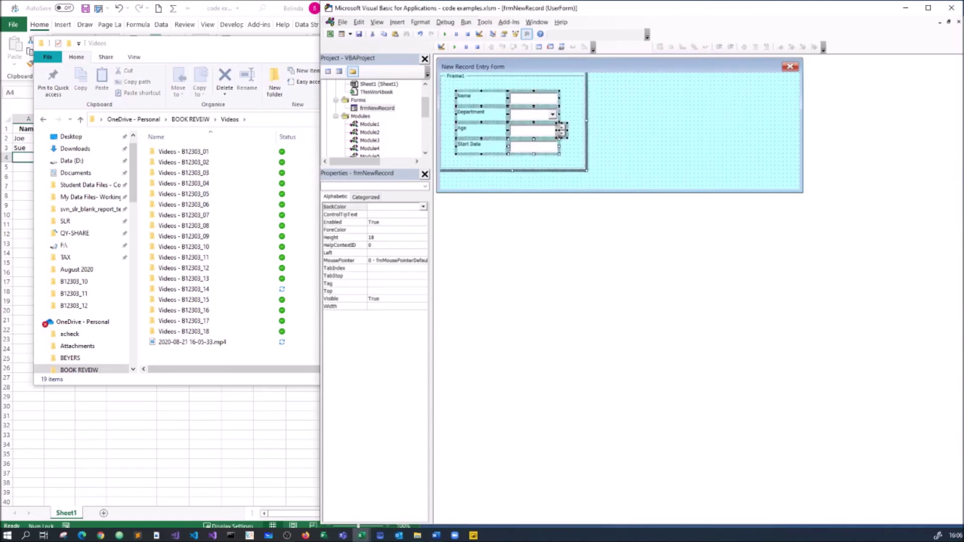
click(561, 129)
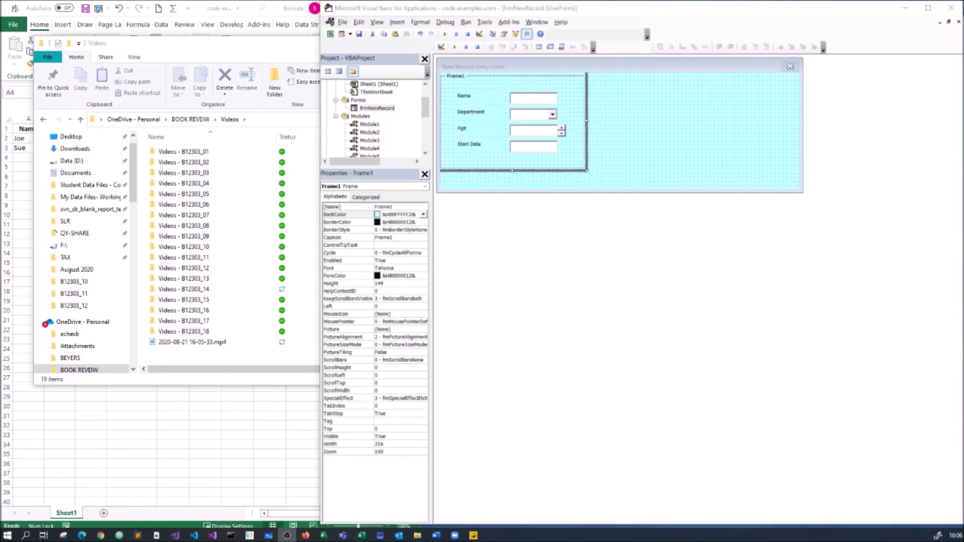
Step: Rename Frame1 to fraNewRecordEntry in the Properties window
click(583, 168)
click(407, 206)
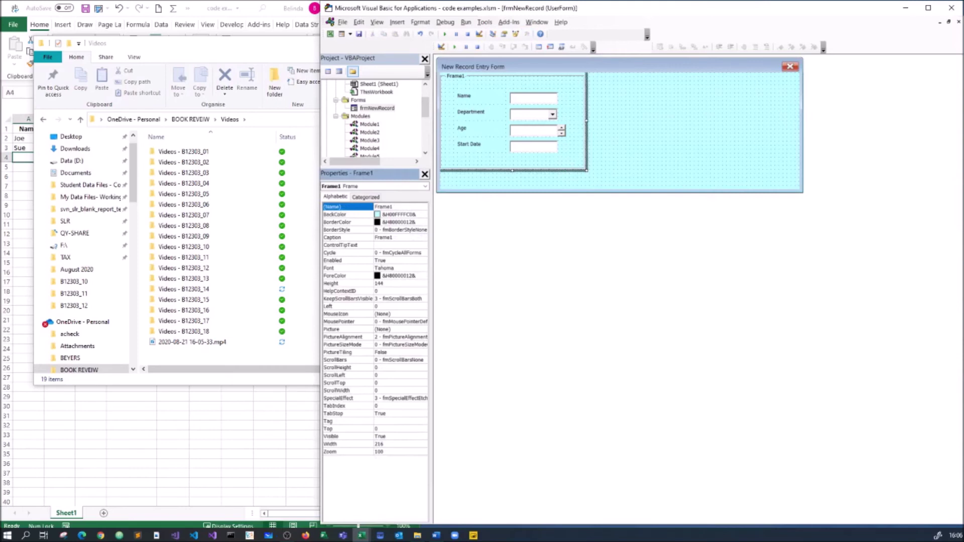
key(alt+Tab)
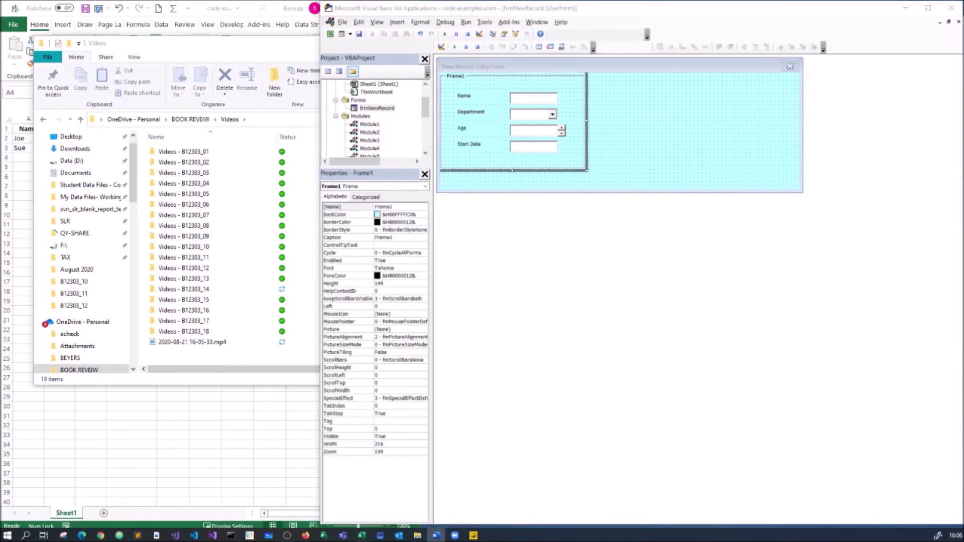
click(399, 209)
double_click(367, 211)
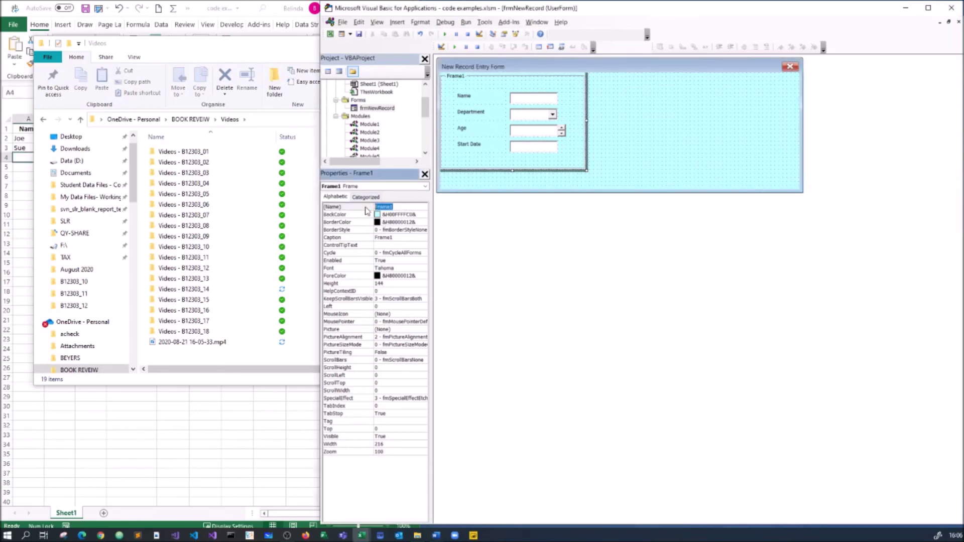
text(fraNewRecordEntry)
click(416, 239)
Step: Caption the frame 'New Record Entry' and narrow the form around it
double_click(375, 239)
text(New Record Entry)
key(Return)
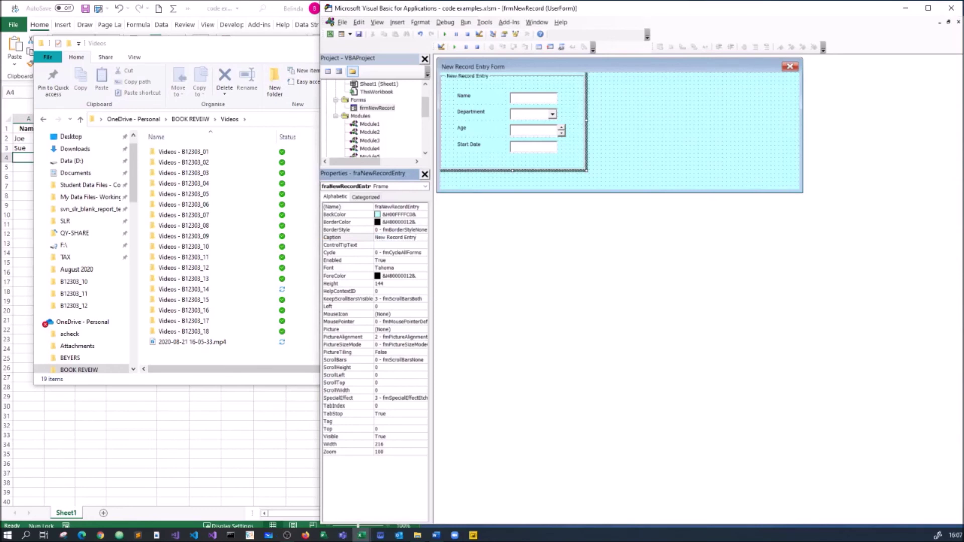
drag(804, 193, 668, 181)
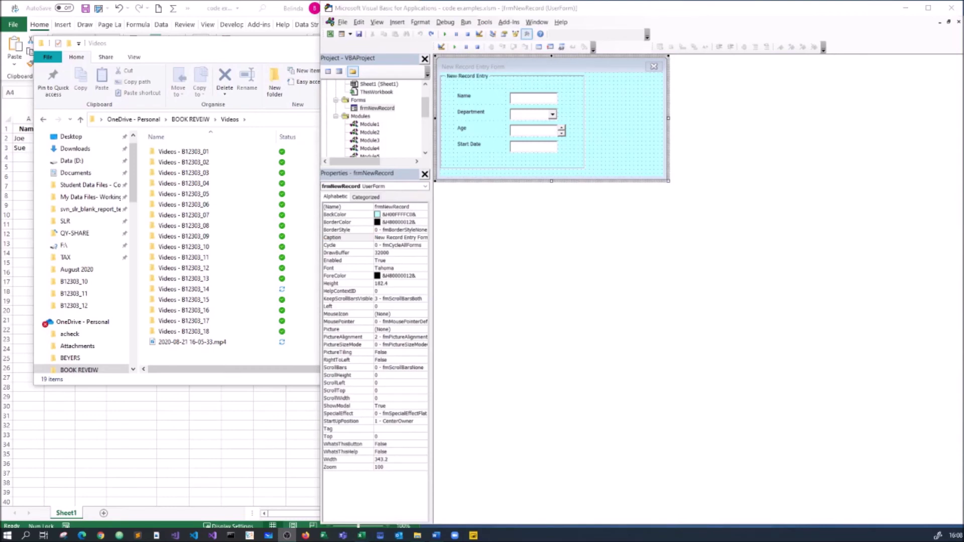
Step: Place a new command button at the form's top-right, beside the frame
key(alt+F11)
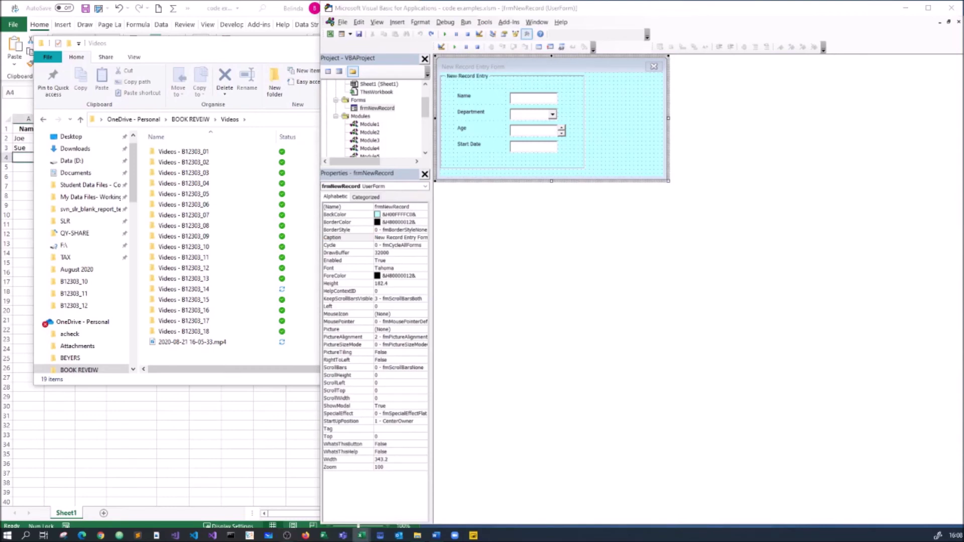
key(alt+F11)
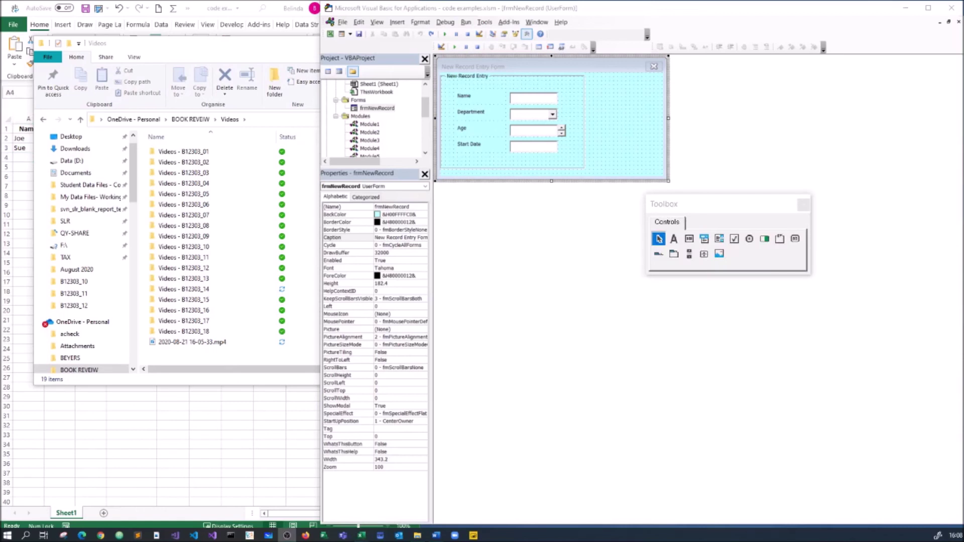
click(795, 239)
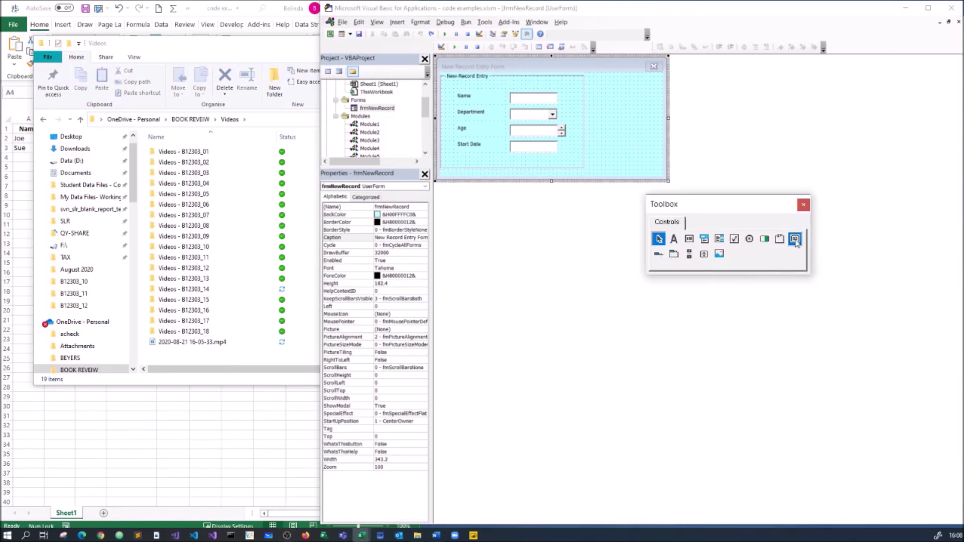
click(593, 84)
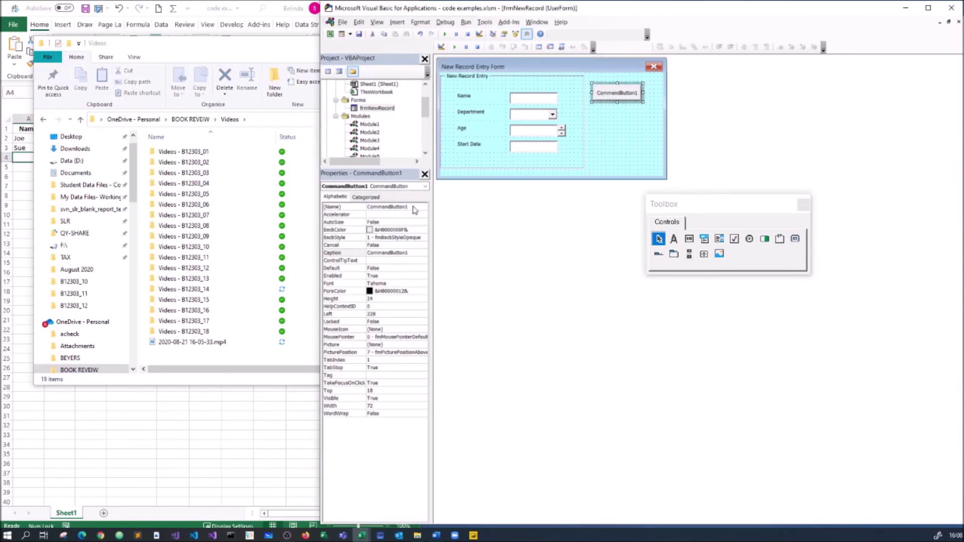
Step: Name the button cmdSaveEntry and caption it 'Save this Entry'
click(415, 210)
click(345, 206)
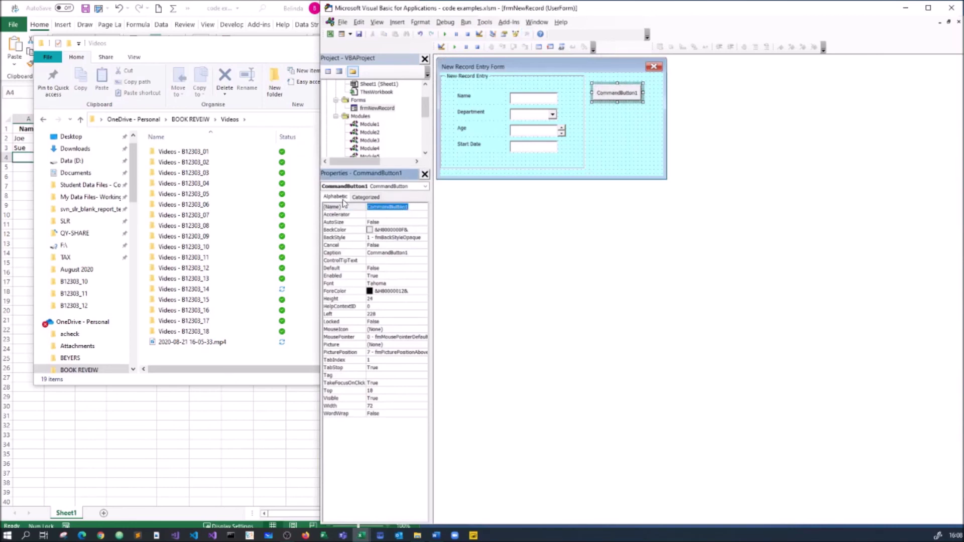
text(cm)
text(dSaveEntry)
click(414, 253)
double_click(414, 253)
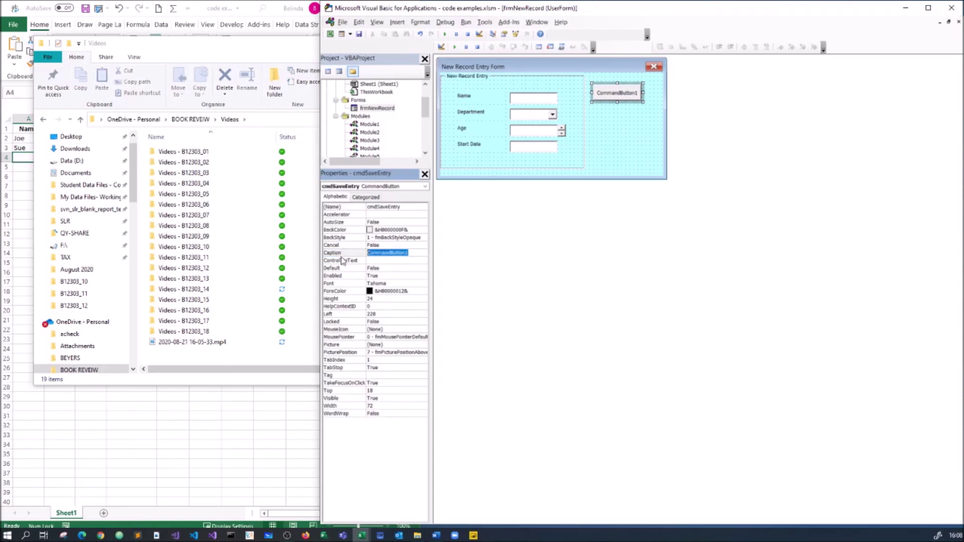
text(Save this Entry)
click(550, 262)
Step: Place a second command button below the Save this Entry button
click(613, 175)
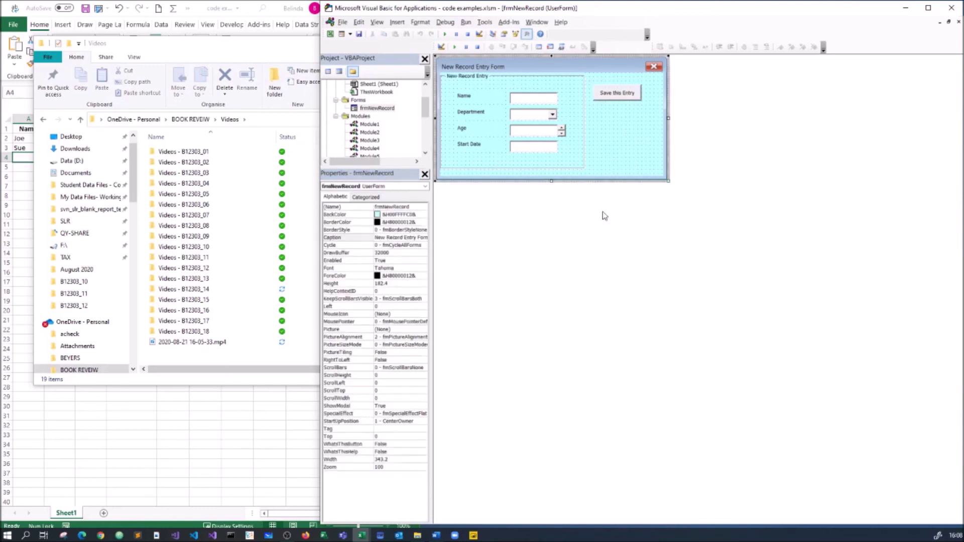
drag(889, 72, 715, 201)
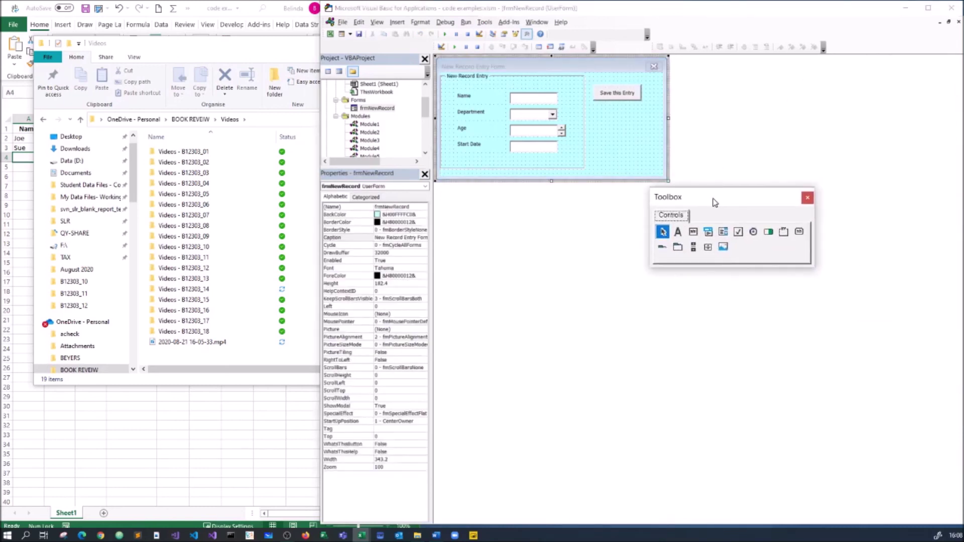
click(799, 231)
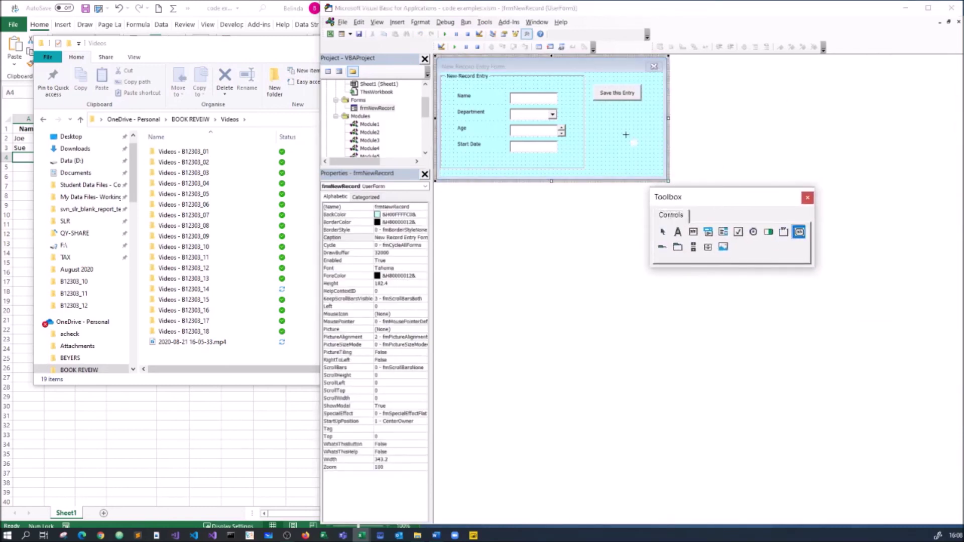
click(596, 116)
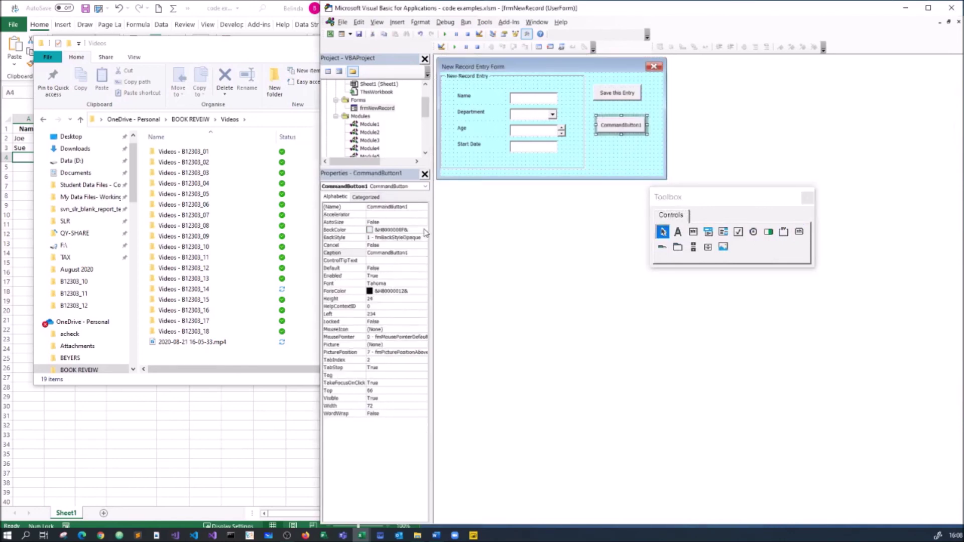
Step: Name the new button cmdCancel and caption it 'Cancel'
click(414, 207)
click(338, 207)
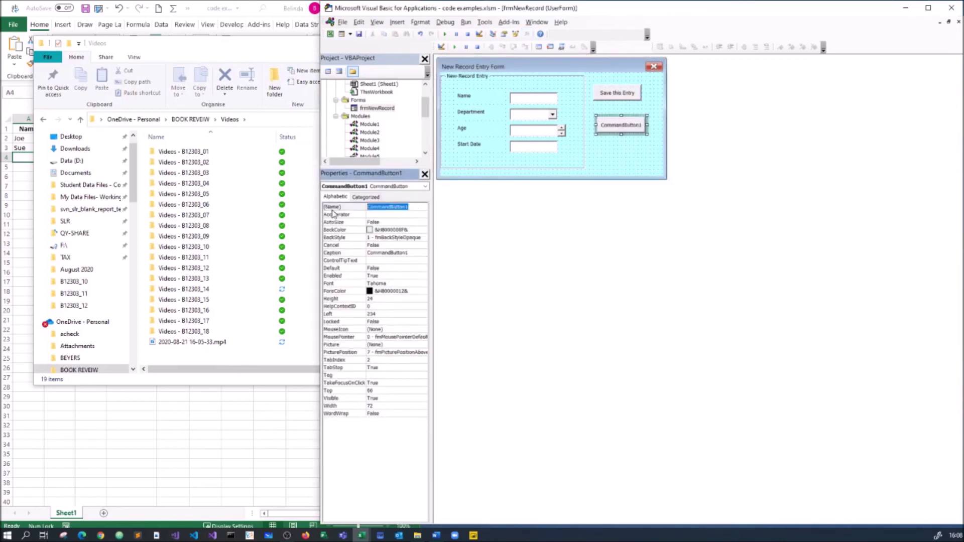
text(c)
click(332, 254)
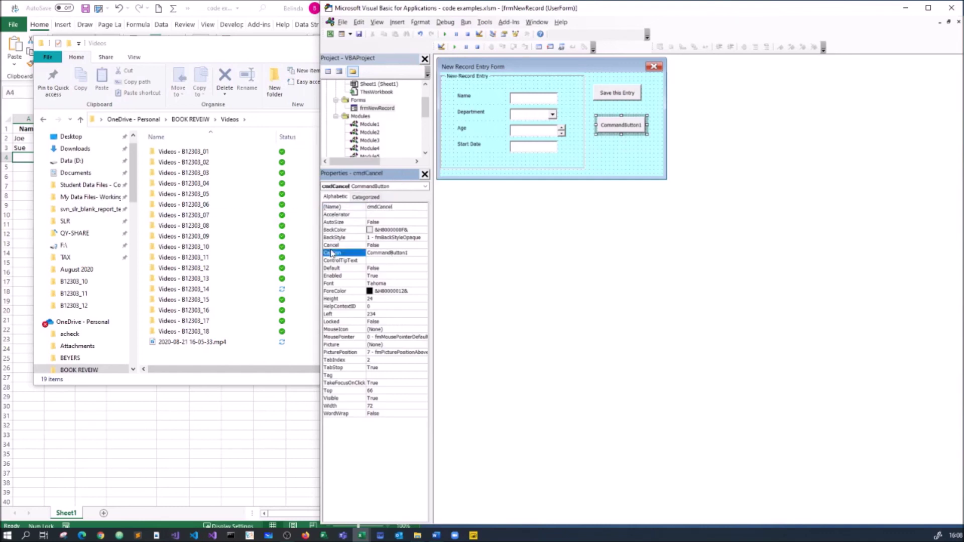
click(332, 253)
text(Cancel)
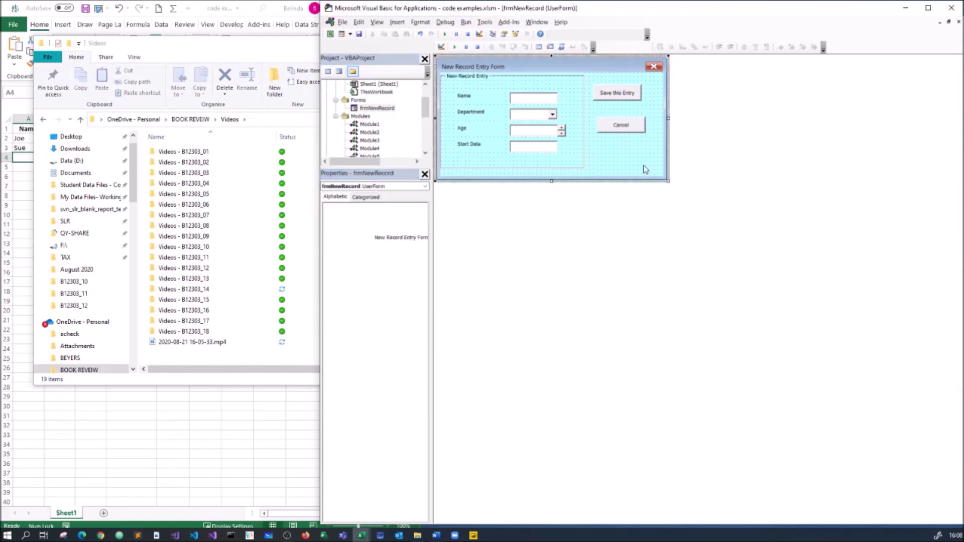
click(643, 165)
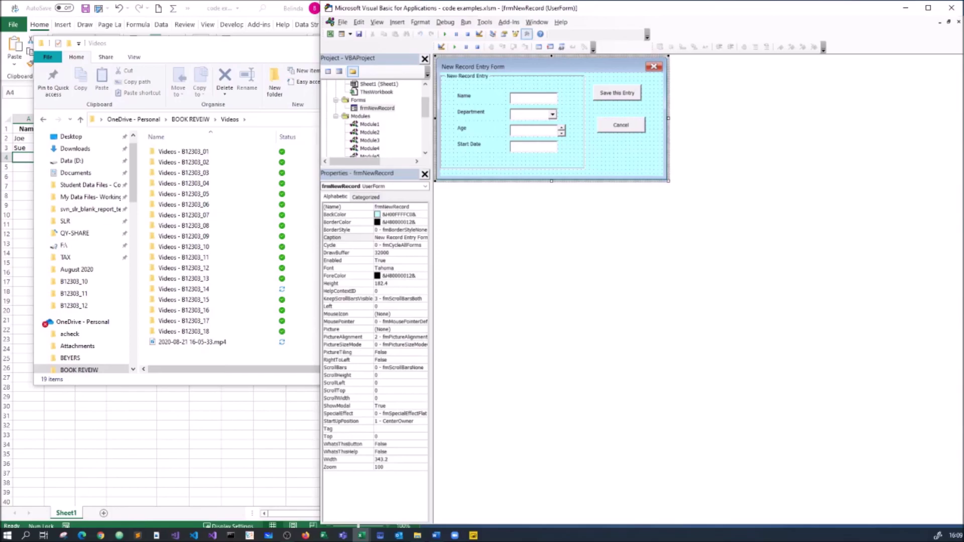